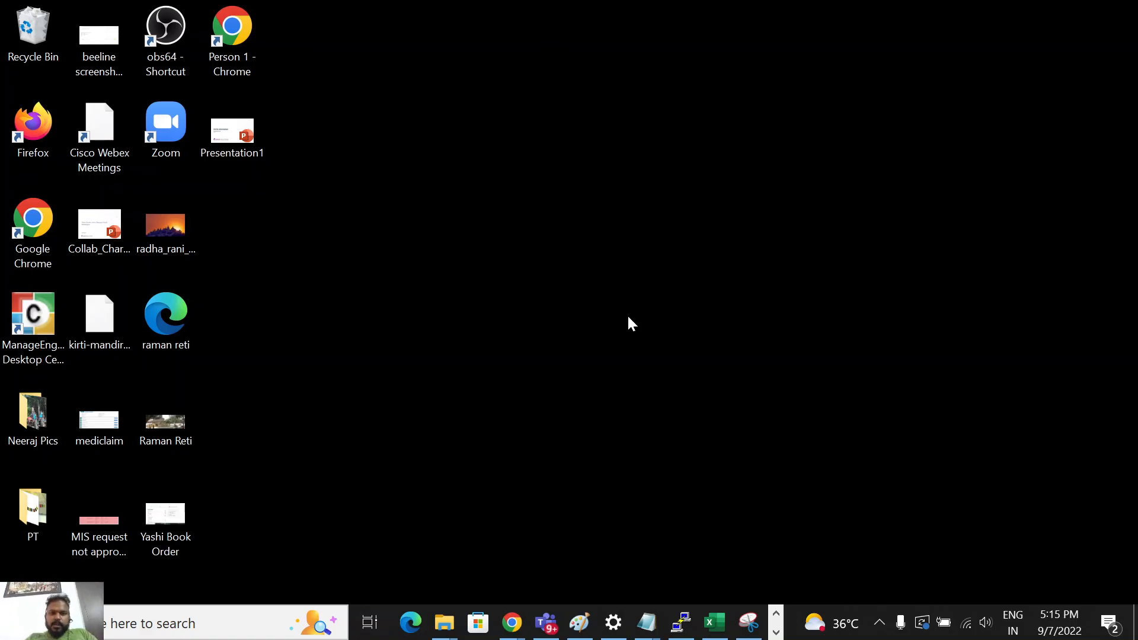
Open Chrome and search the web for "aws management console"
mouse_move(513, 622)
left_click(690, 571)
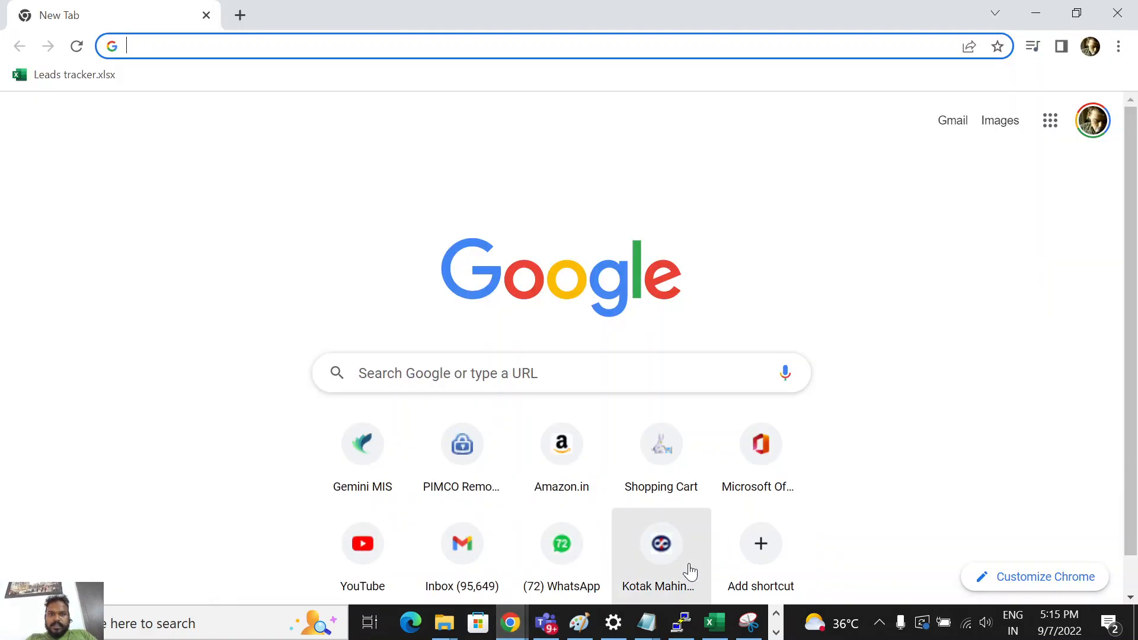
left_click(547, 46)
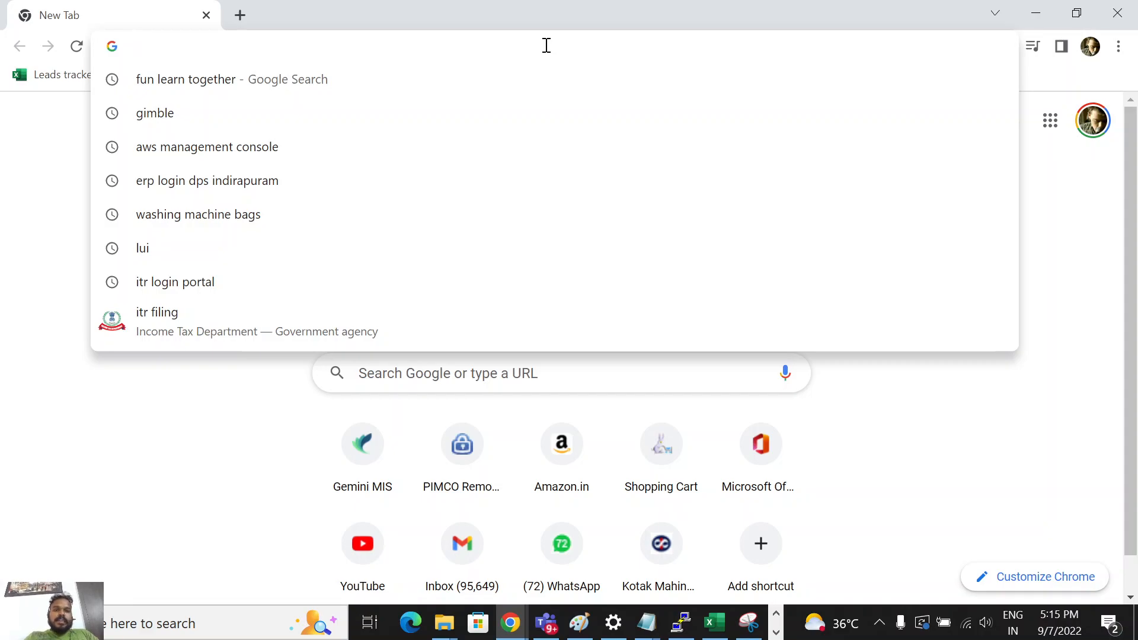
type("aws manag")
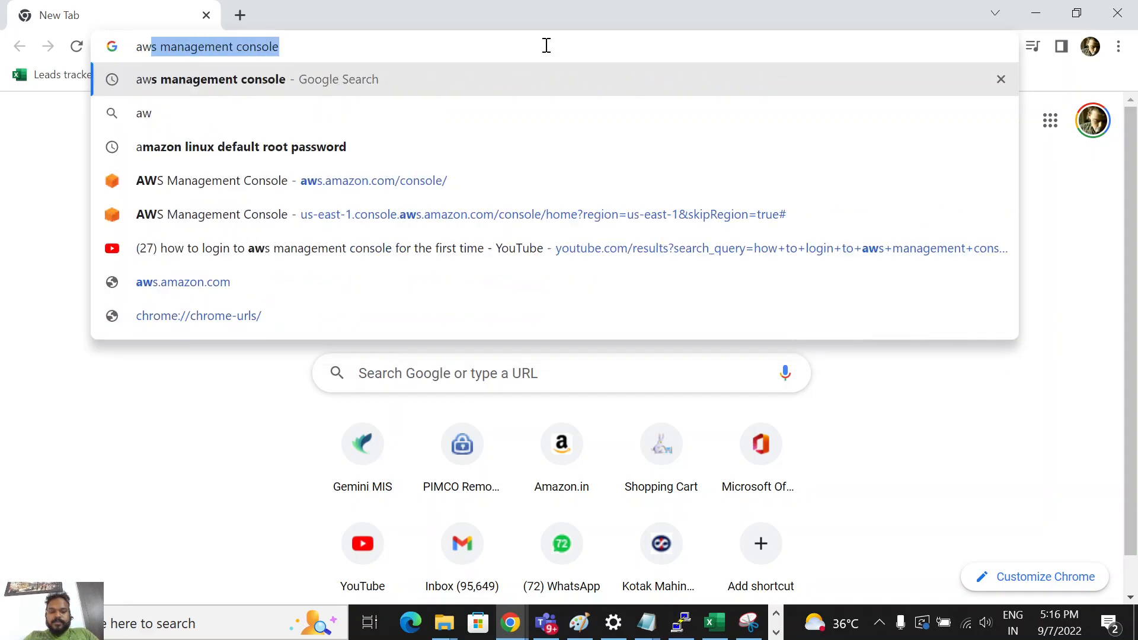
type("ement console")
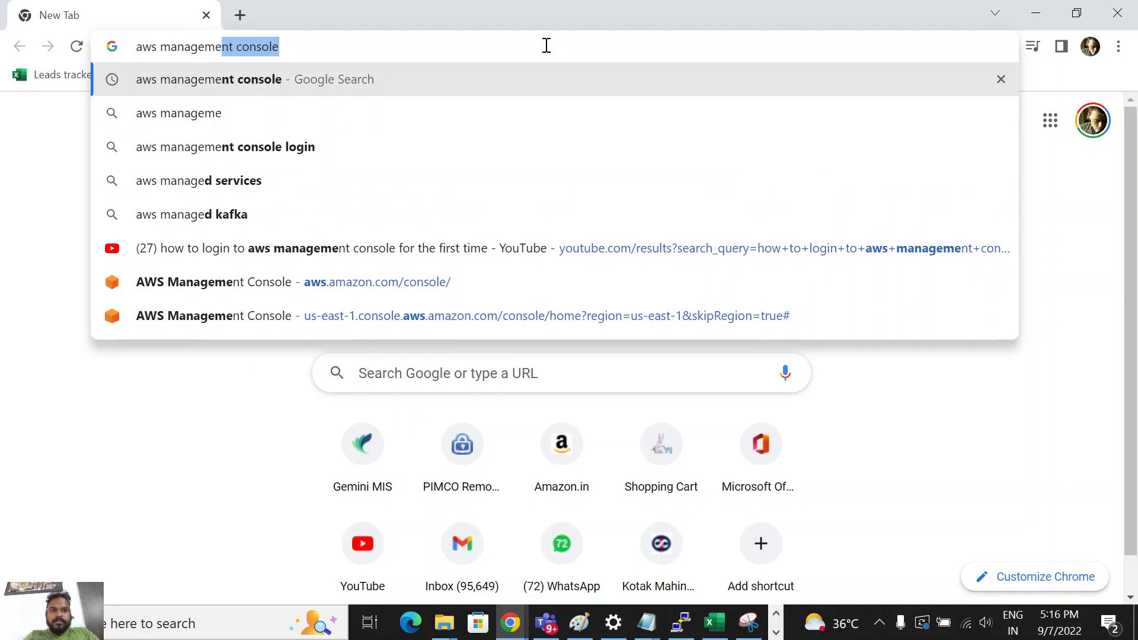
key("Return")
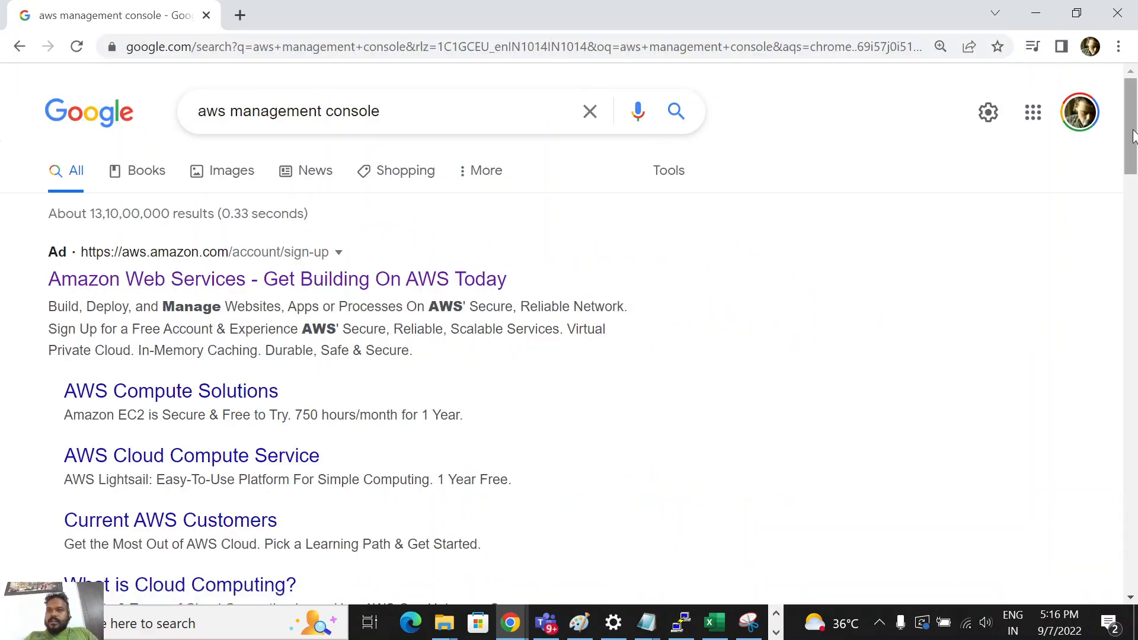
Open the AWS Management Console page from the search results and go to its sign-in form
left_click_drag(1132, 136, 1131, 228)
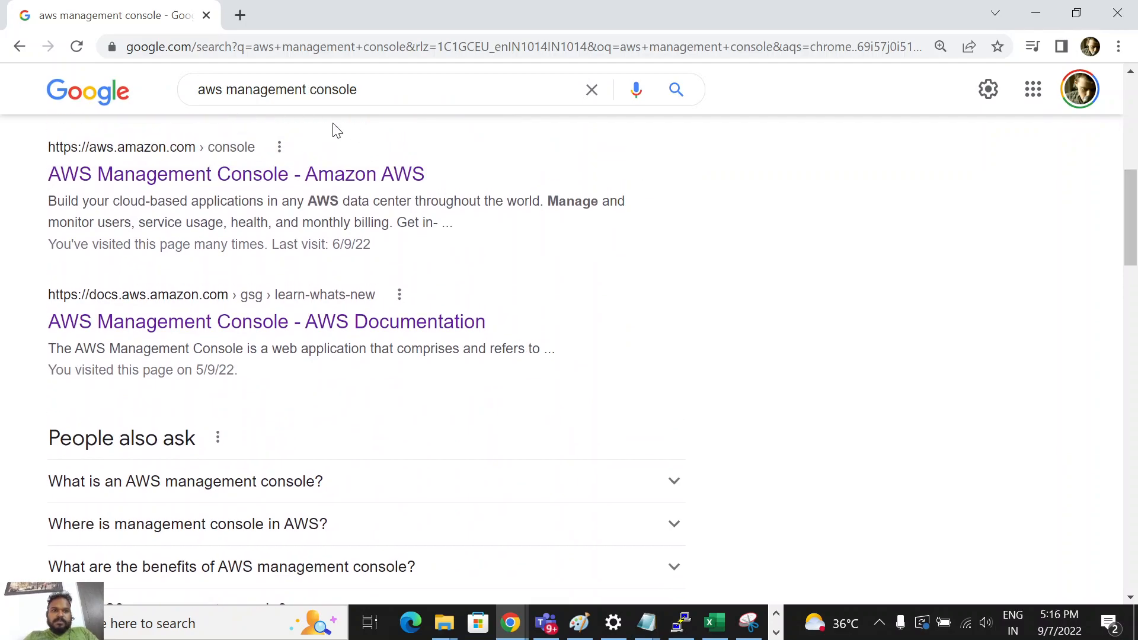
left_click(287, 176)
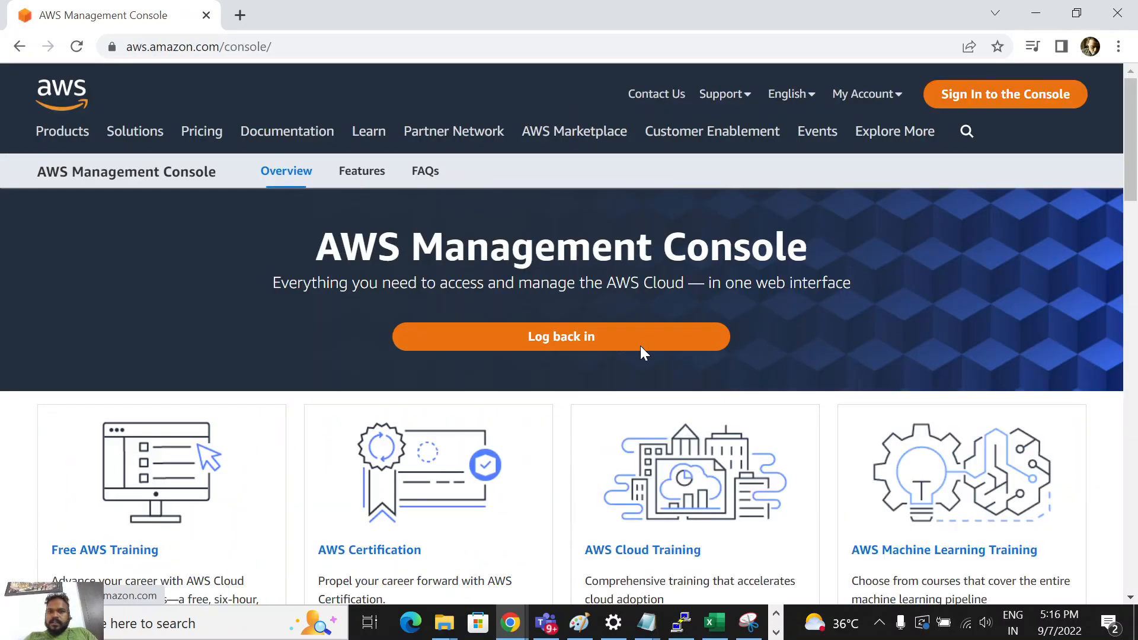
left_click(621, 343)
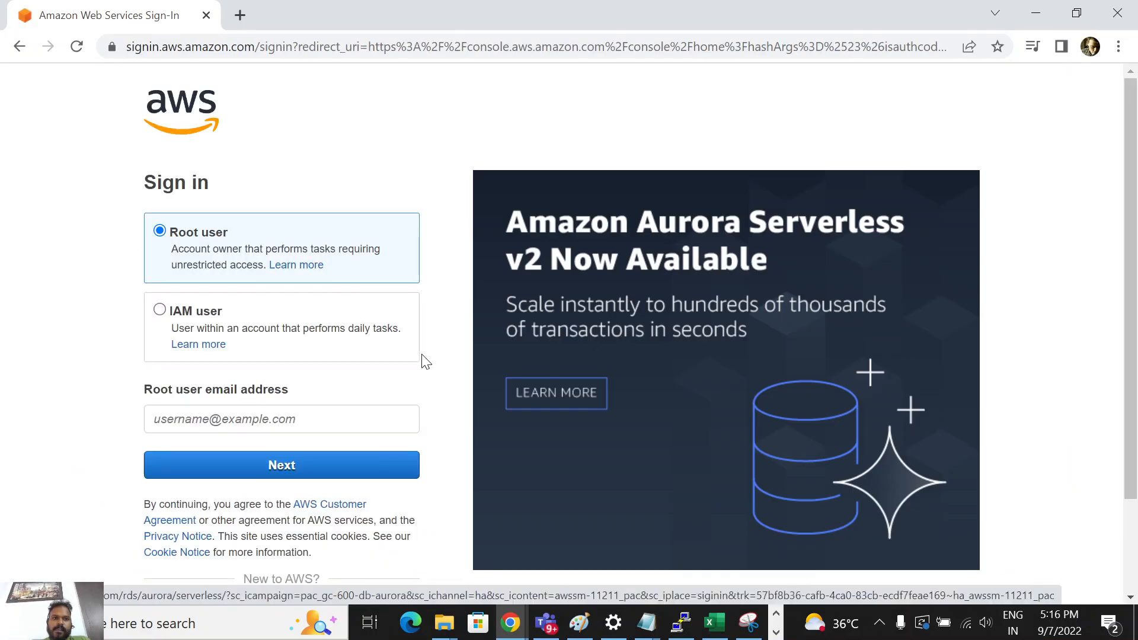
Fill in the root user's e-mail address from the saved Gmail entries and continue to the password form
left_click(207, 425)
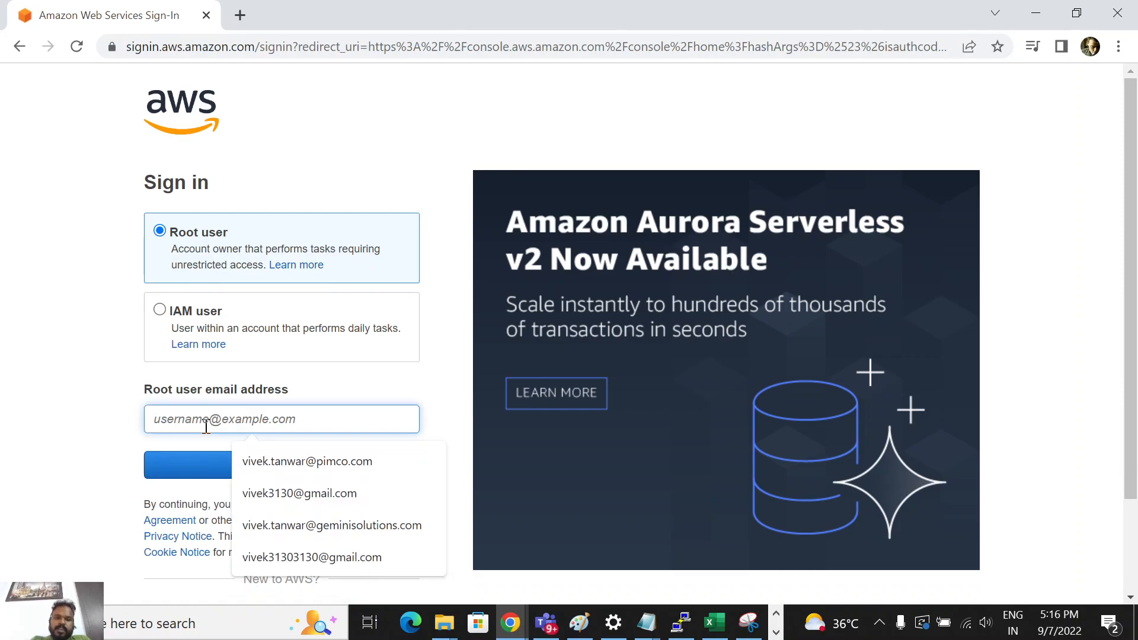
key("Down")
key("Down")
key("Down")
key("Down")
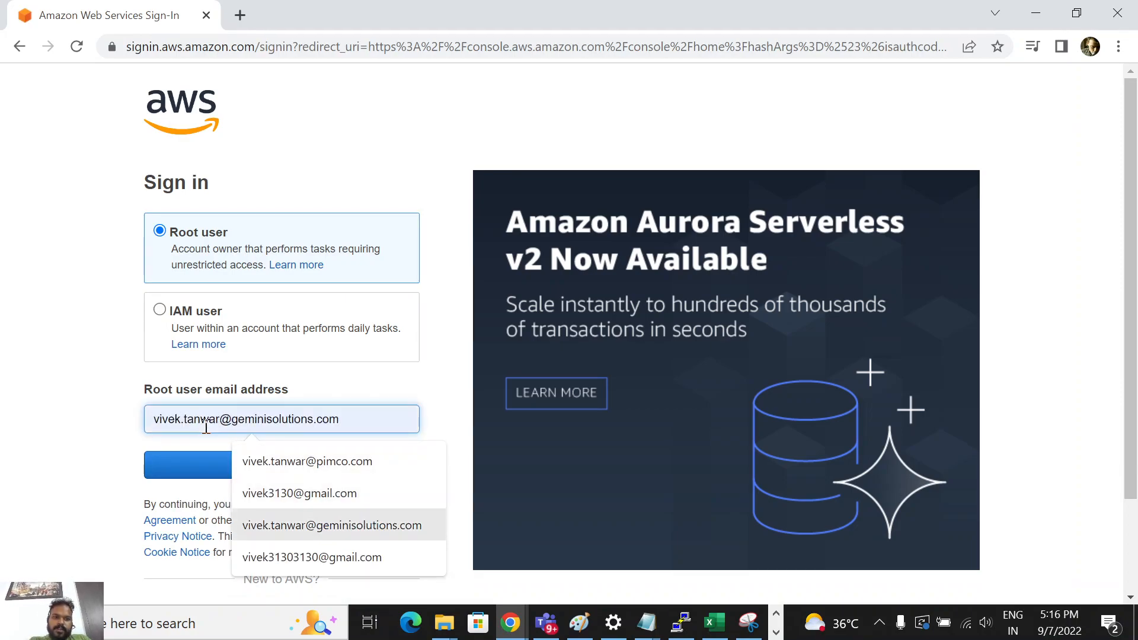
key("Return")
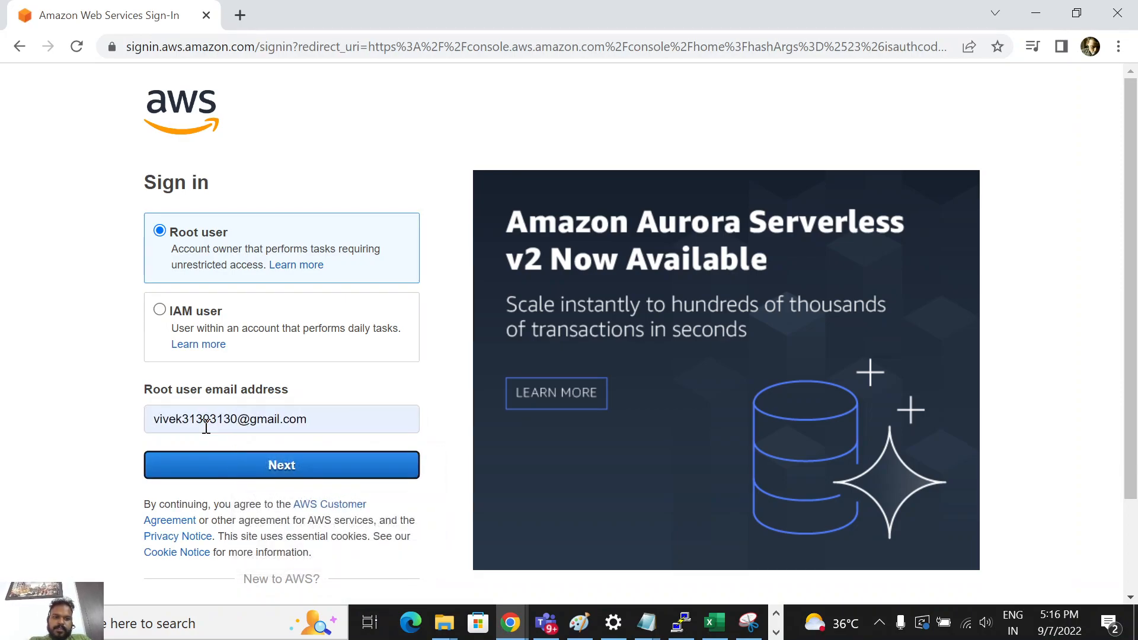
left_click(249, 473)
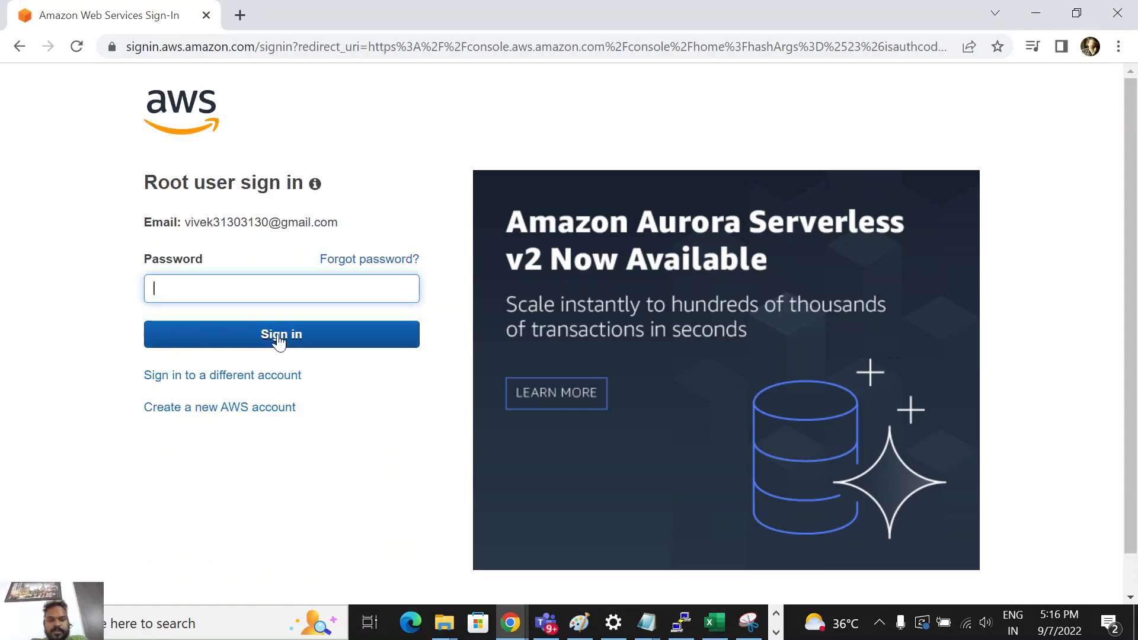
Enter the root user's account password and sign in to the AWS console
type("•••••••••")
key("BackSpace")
key("BackSpace")
key("BackSpace")
key("BackSpace")
key("BackSpace")
key("BackSpace")
key("BackSpace")
key("BackSpace")
key("BackSpace")
type("•••••••••••••")
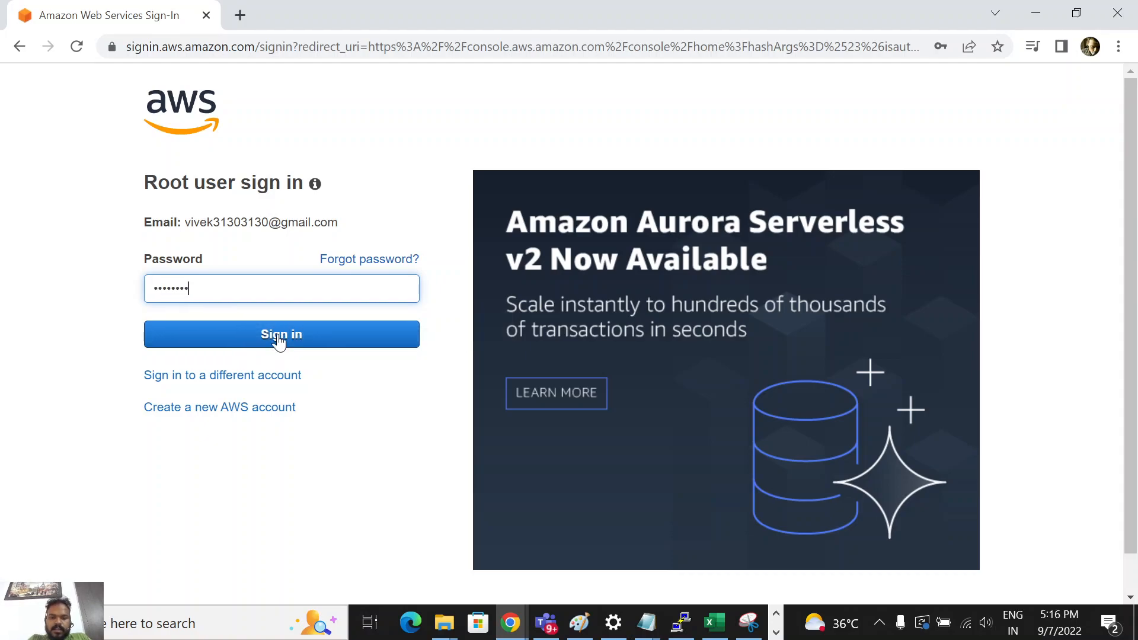
left_click(279, 335)
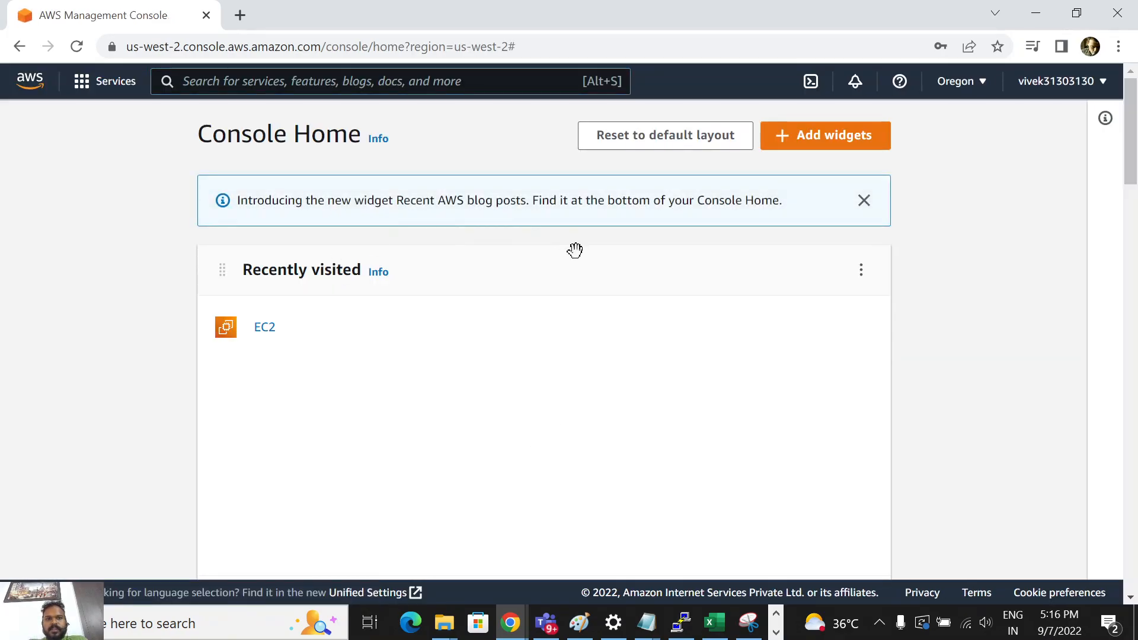
Search the AWS services for "ec2" and open the EC2 dashboard
left_click(249, 84)
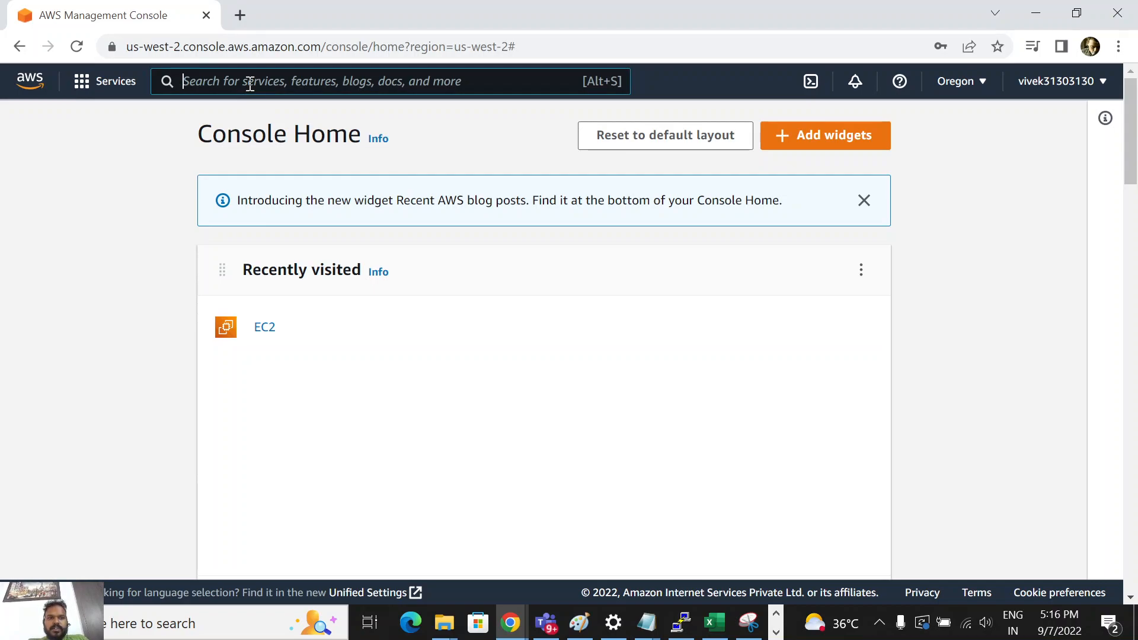
type("ec2")
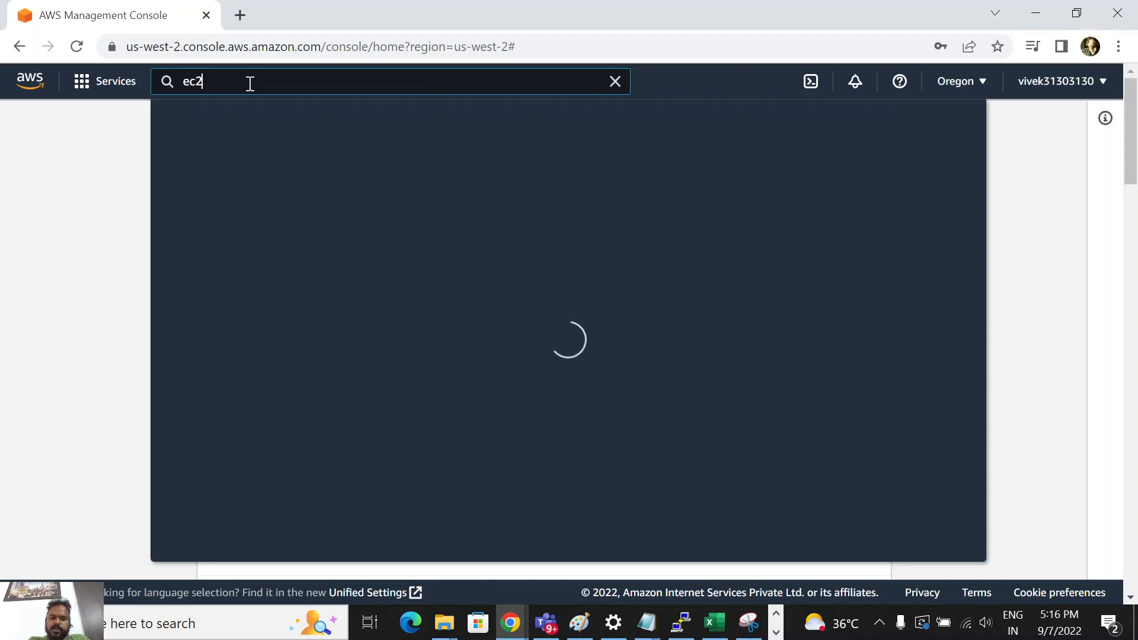
left_click(436, 224)
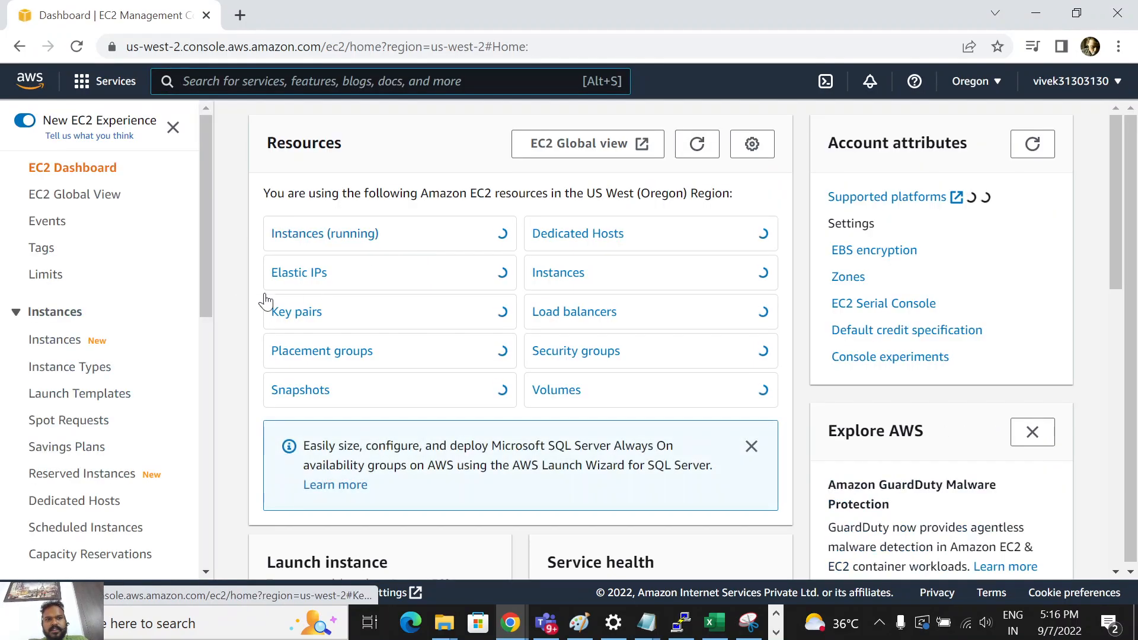
Go to the EC2 instances list and start launching a new instance
left_click(37, 351)
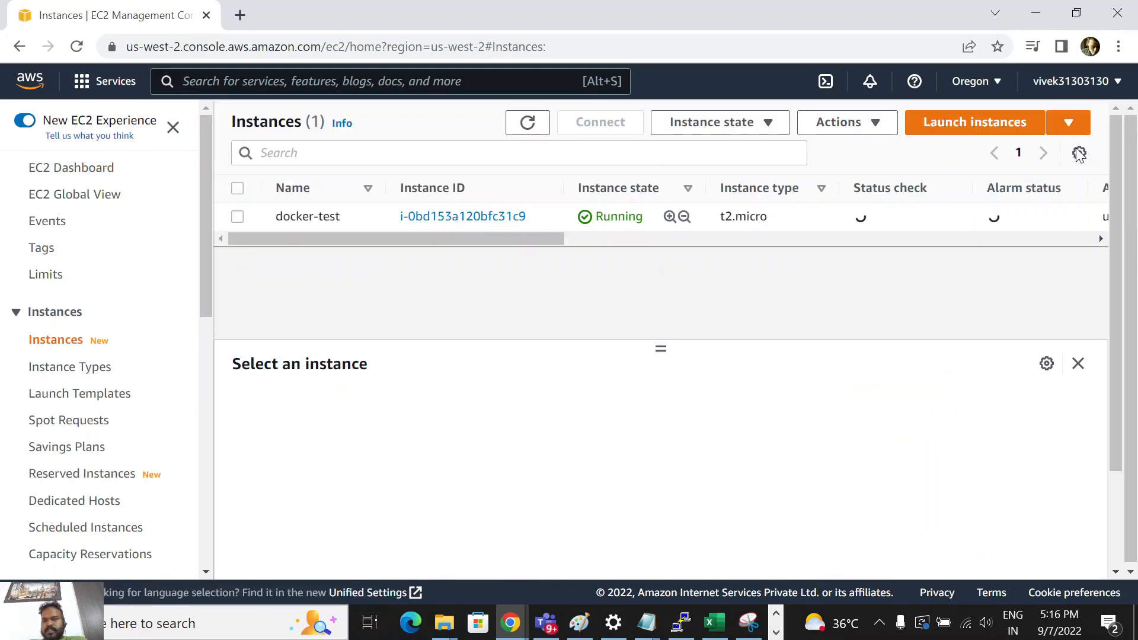
left_click(982, 128)
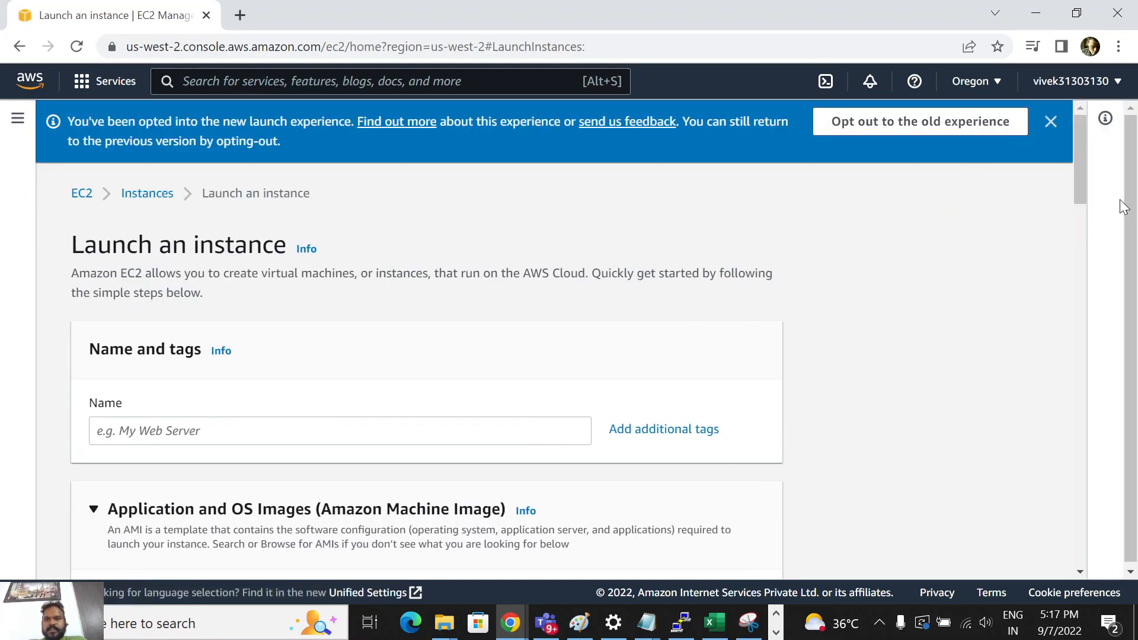
left_click(185, 431)
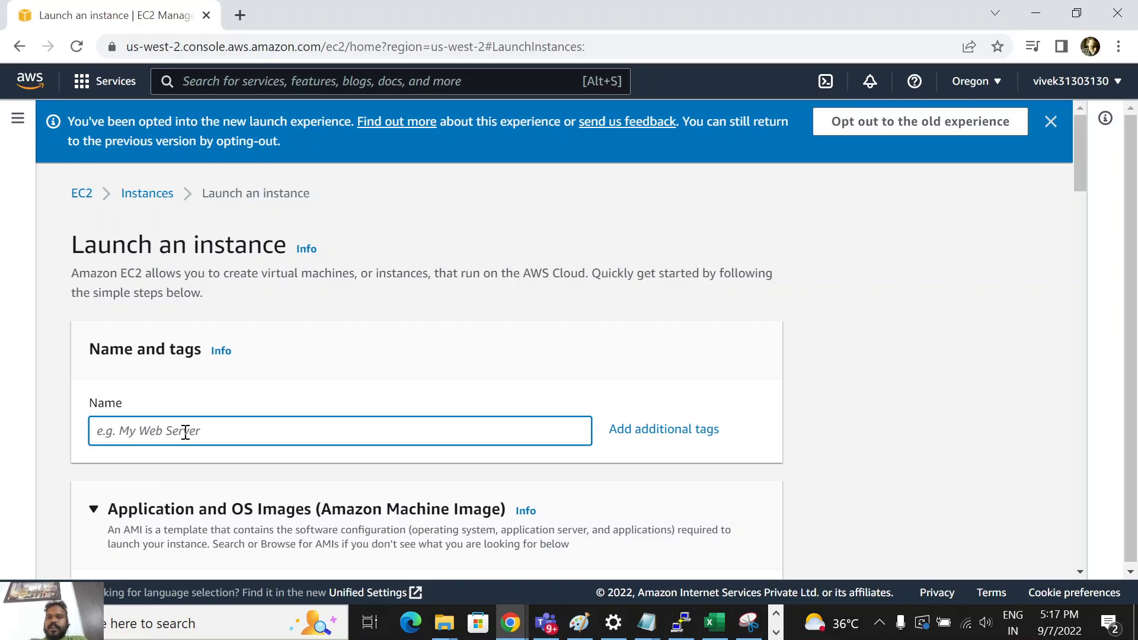
Look through the list of available AWS regions and close it without switching from Oregon
left_click(997, 89)
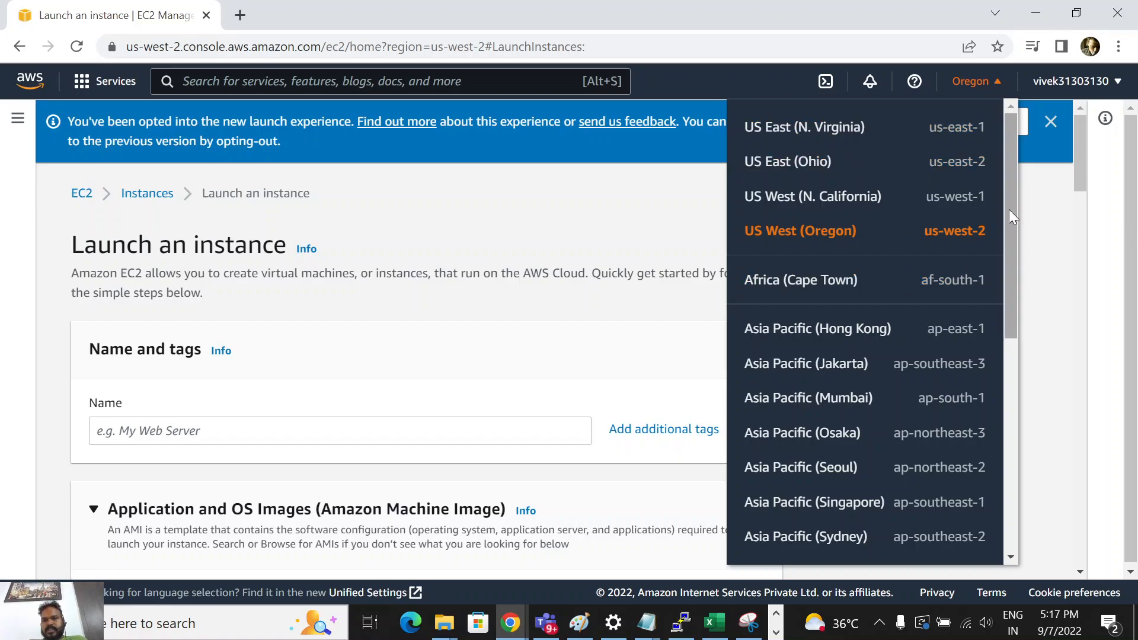
left_click_drag(1009, 210, 1000, 468)
left_click_drag(1015, 429, 1002, 243)
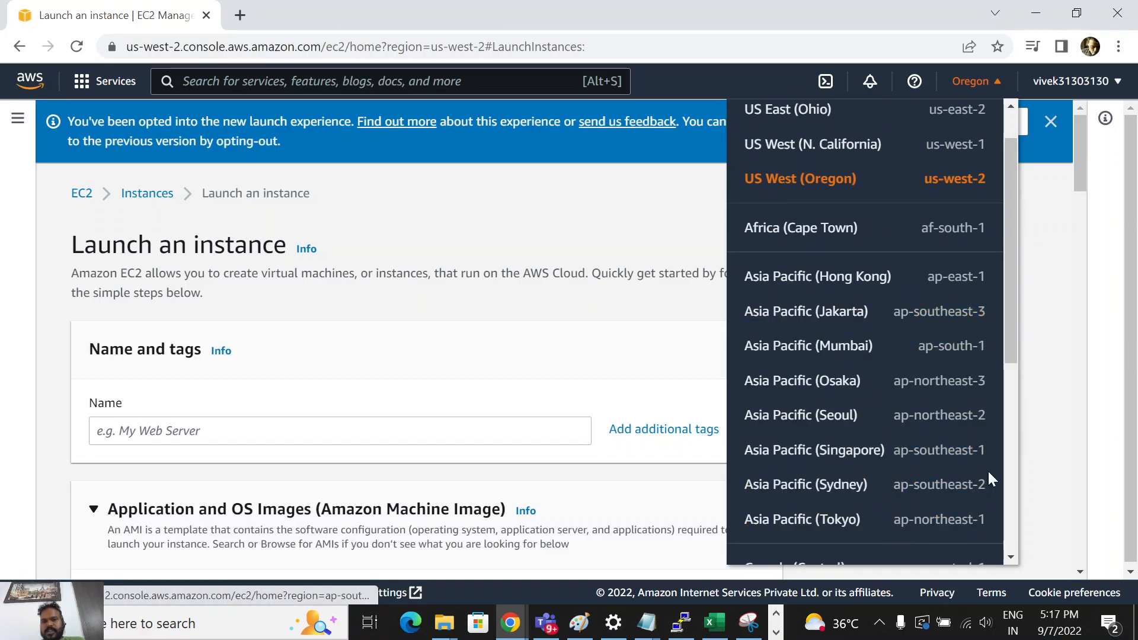
left_click_drag(1008, 335, 1011, 365)
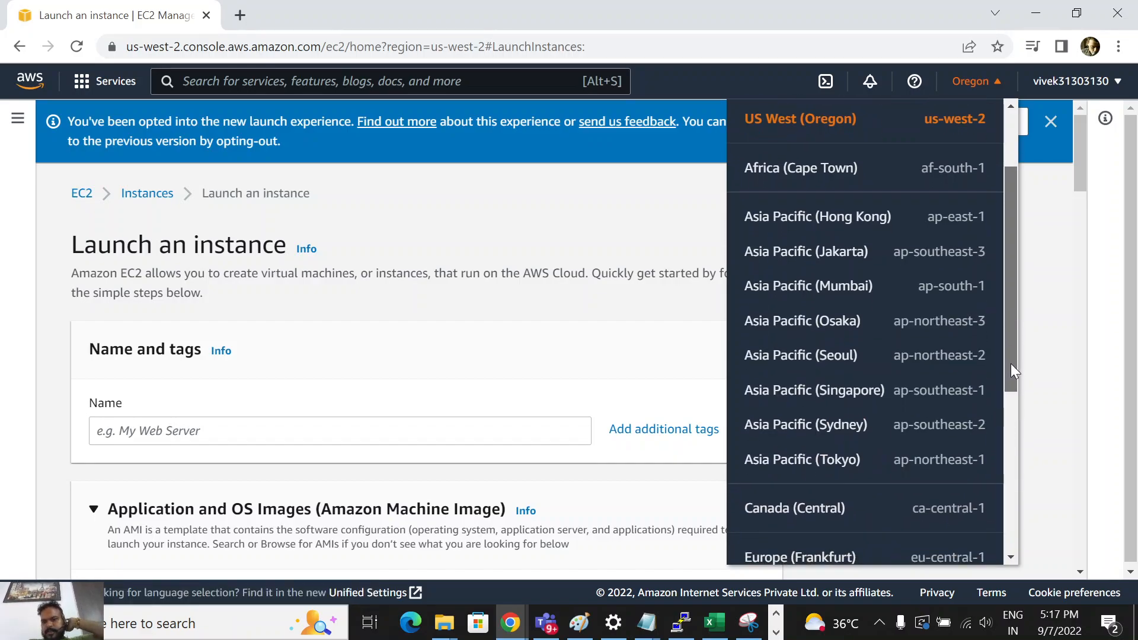
left_click_drag(1011, 364, 1041, 229)
left_click(1046, 254)
Name the new instance EC2-YoutubeViewers
left_click(323, 434)
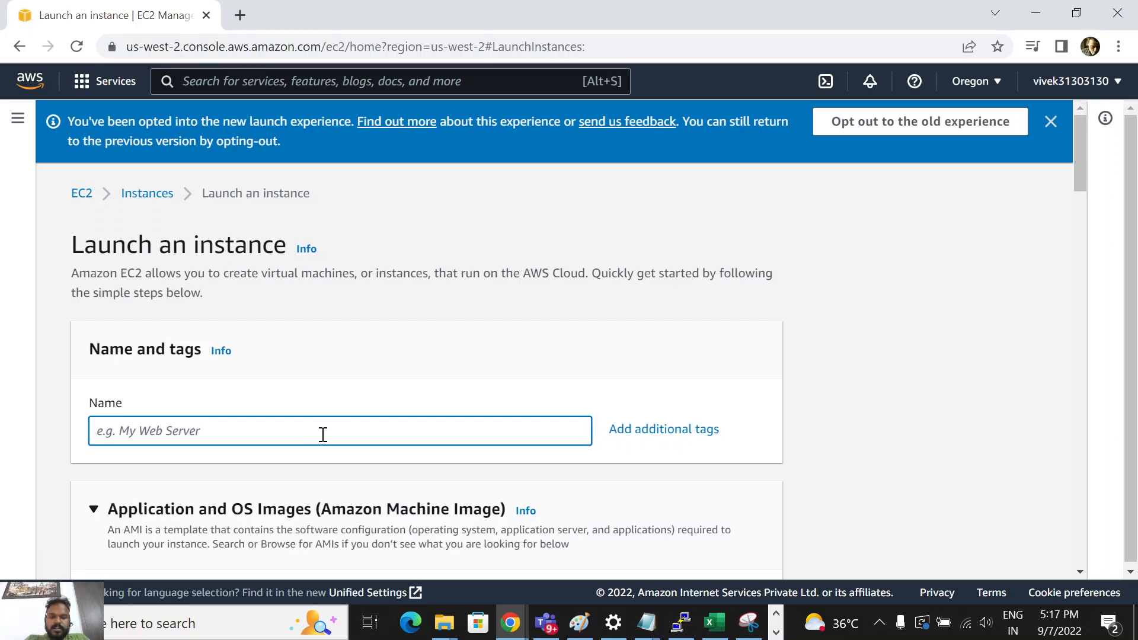
type("EC2")
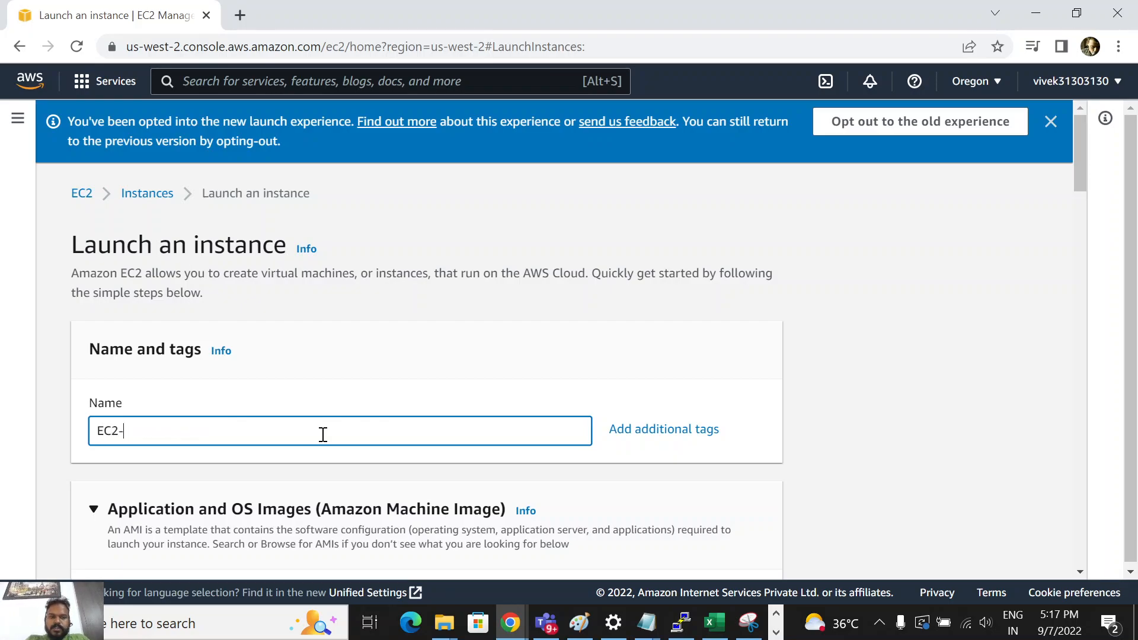
type("-You")
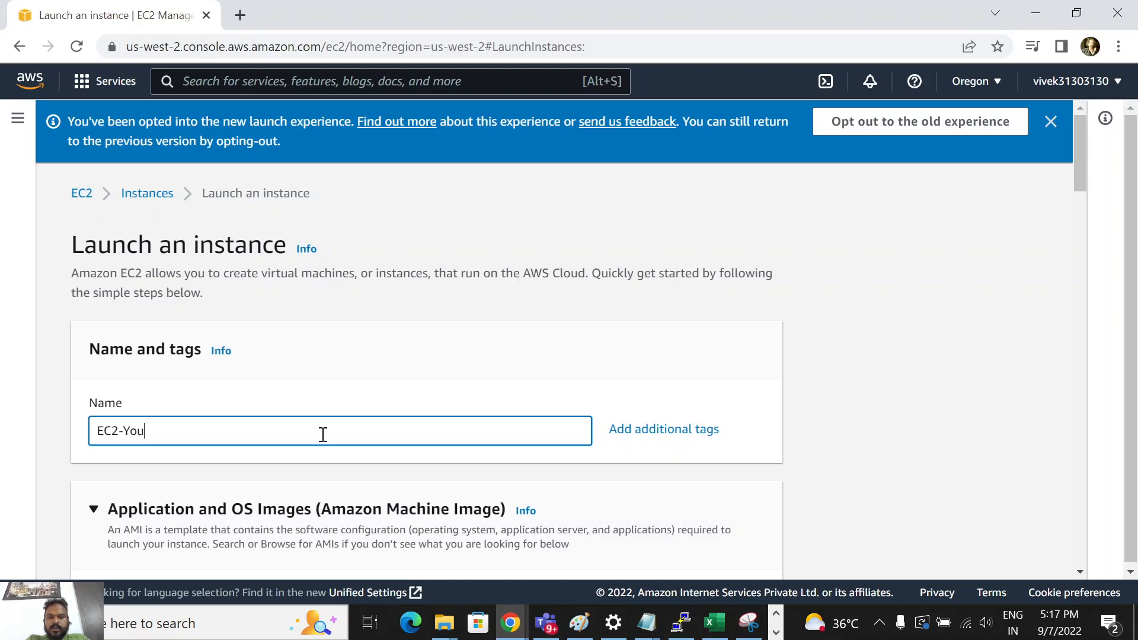
type("tubeViewers")
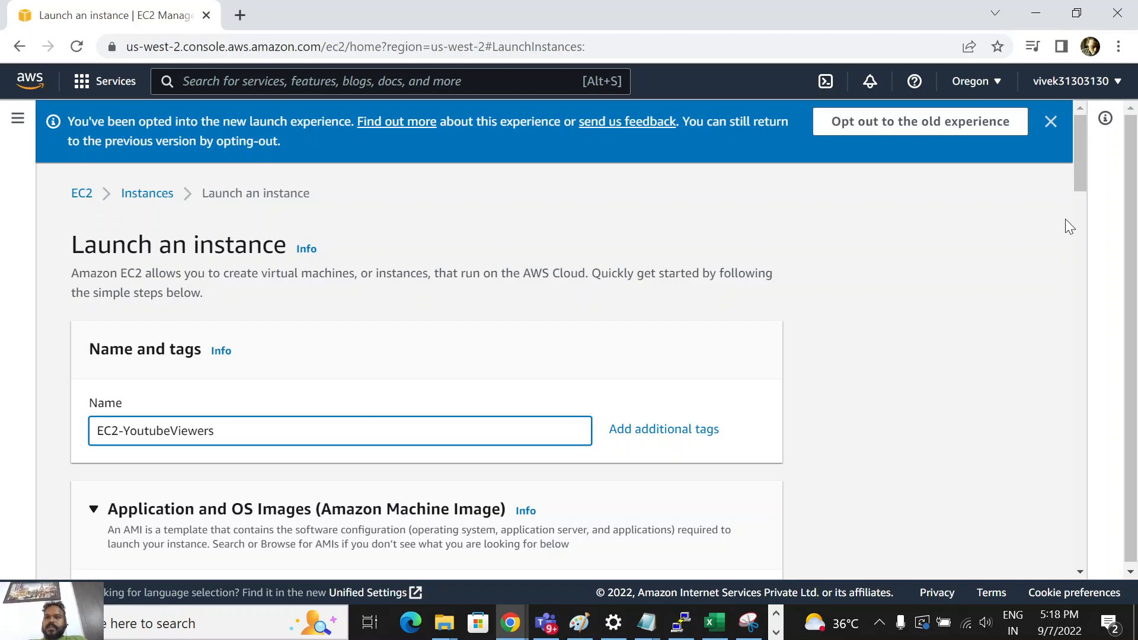
left_click_drag(1071, 178, 1081, 233)
left_click(983, 263)
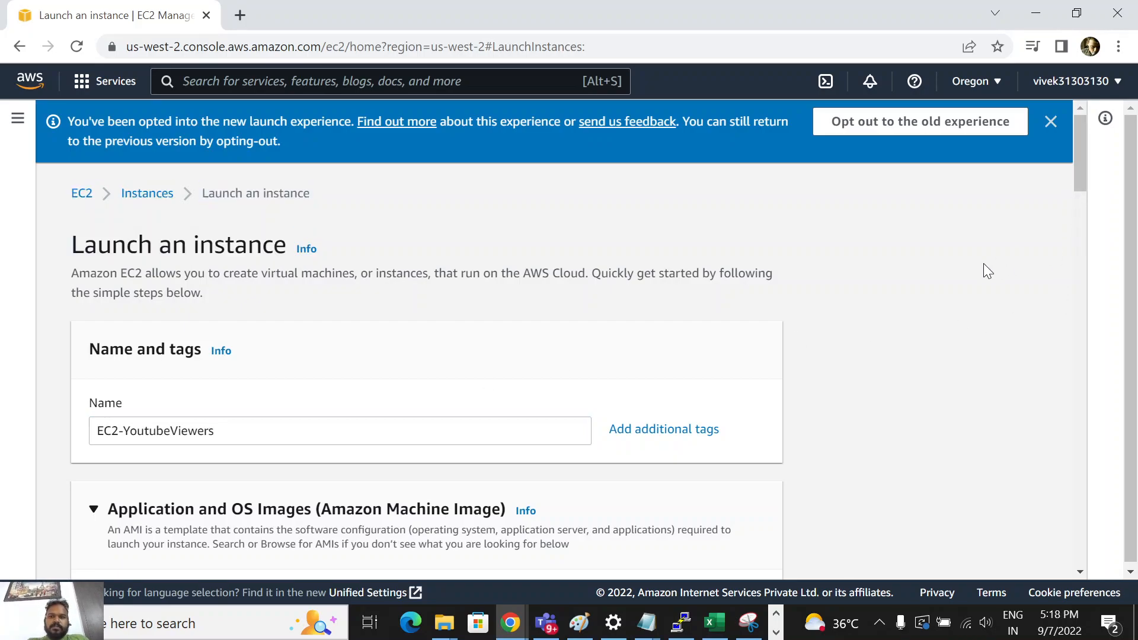
Review the available operating system images and instance types, keeping t2.micro selected
left_click_drag(1083, 164, 1093, 225)
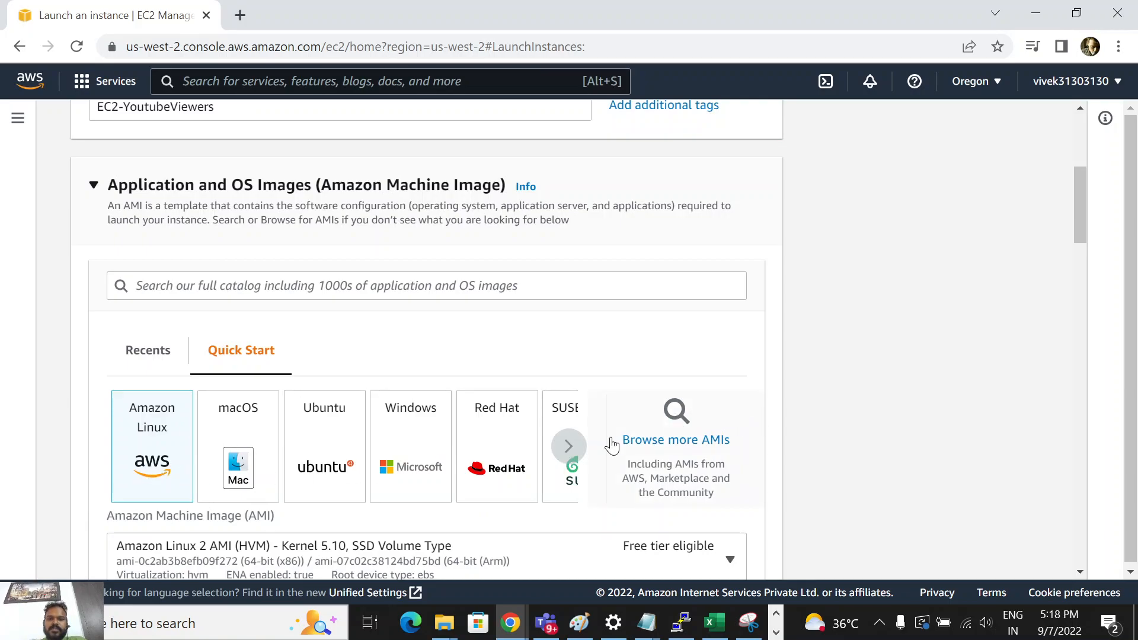
left_click_drag(1078, 241, 1086, 329)
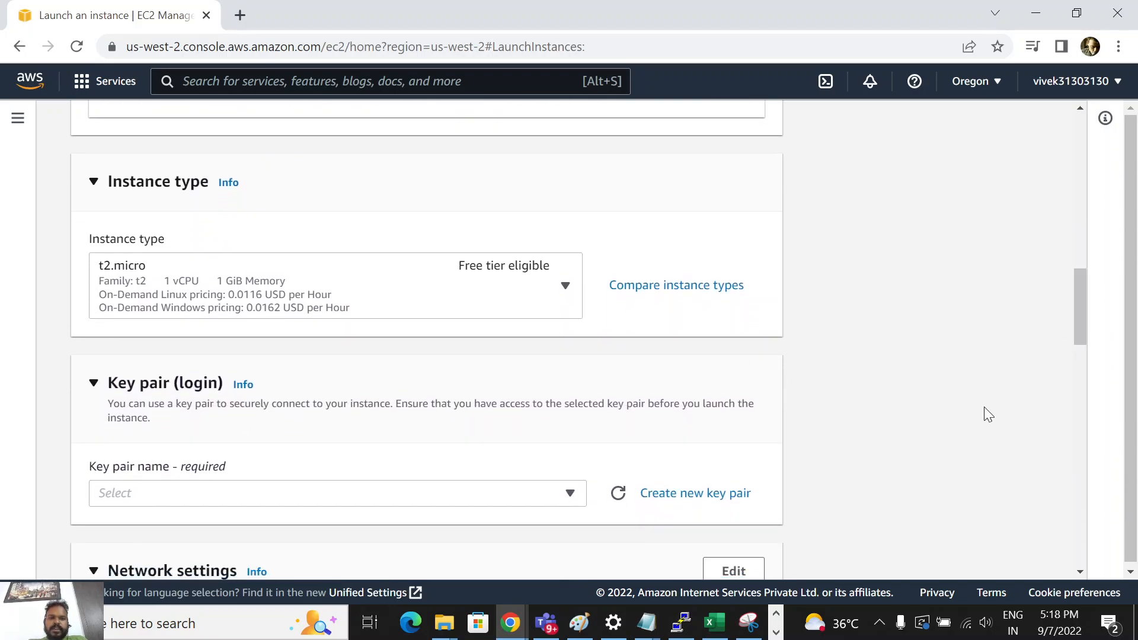
left_click_drag(1082, 312, 1082, 327)
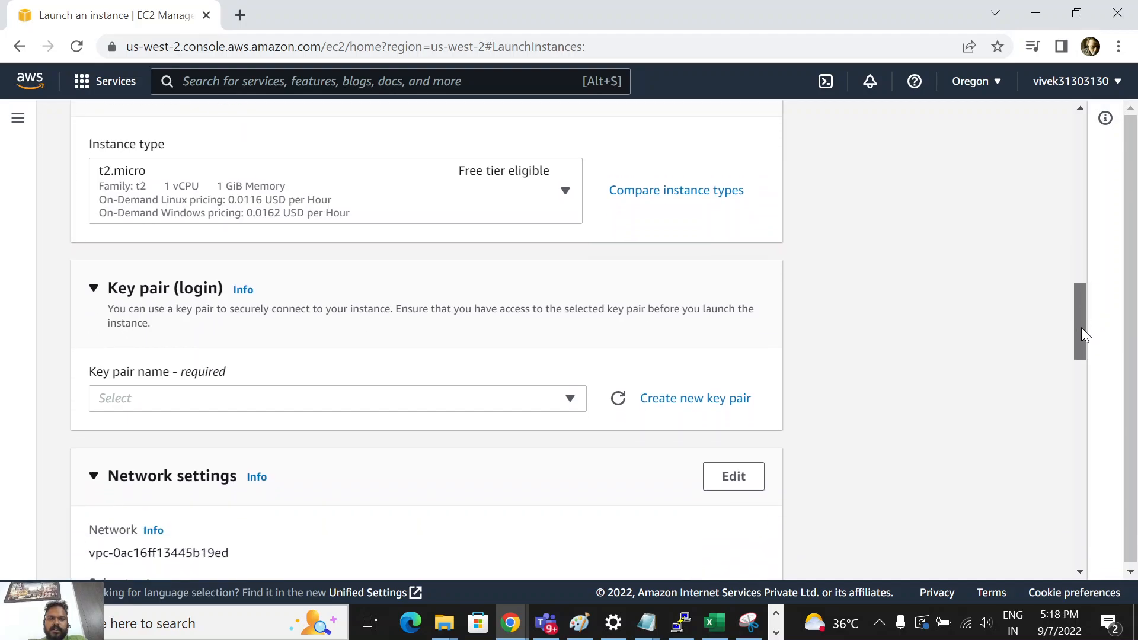
left_click(566, 192)
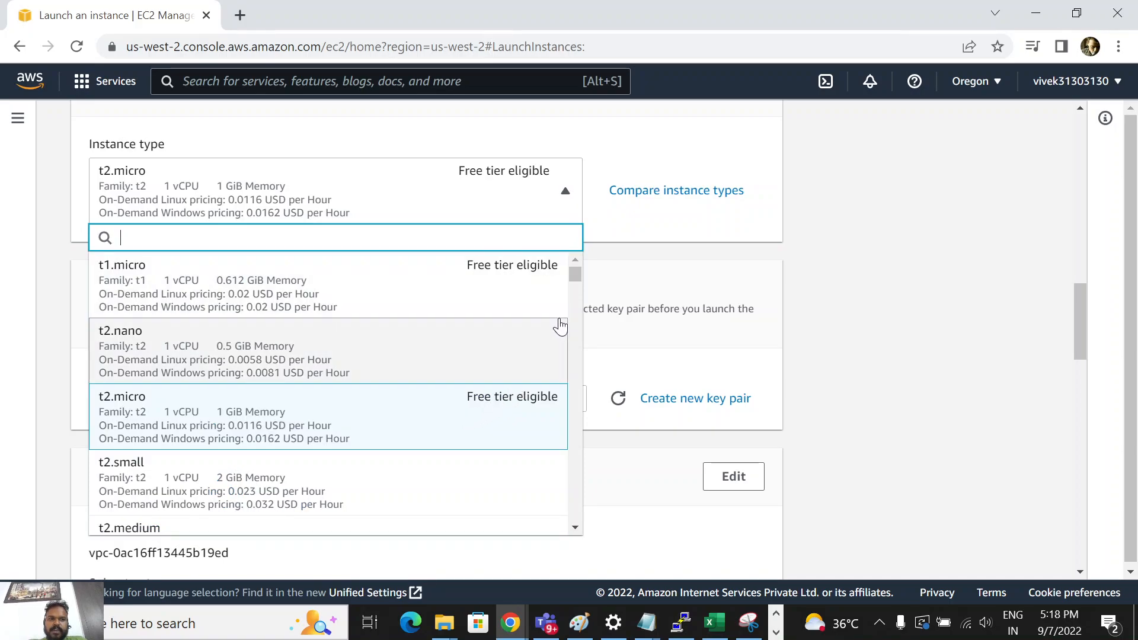
left_click_drag(575, 274, 577, 272)
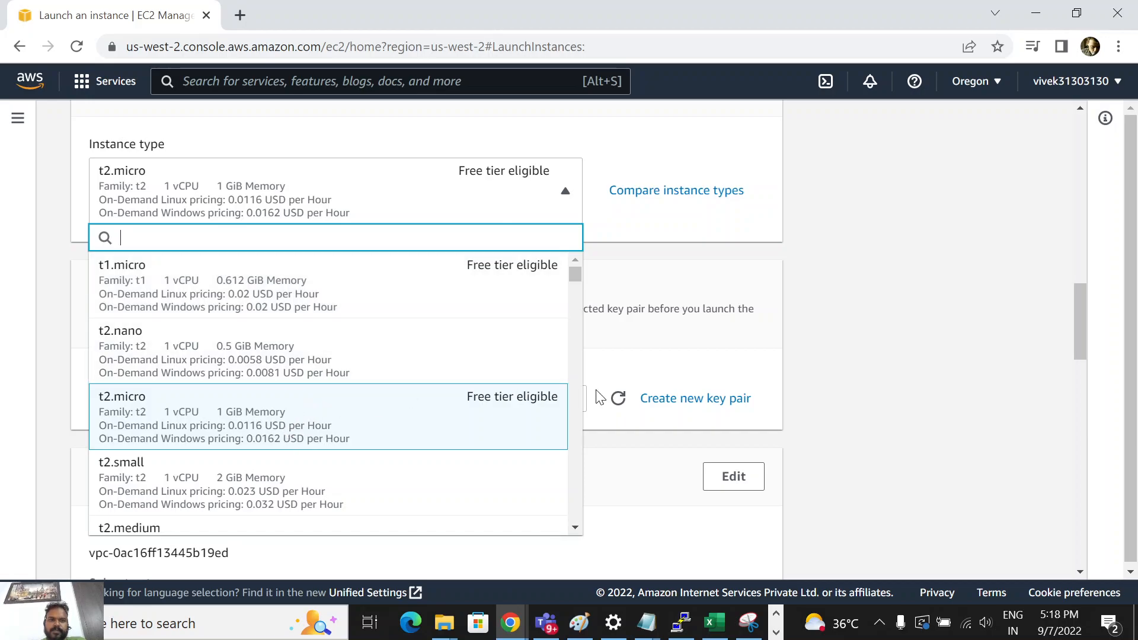
left_click(922, 331)
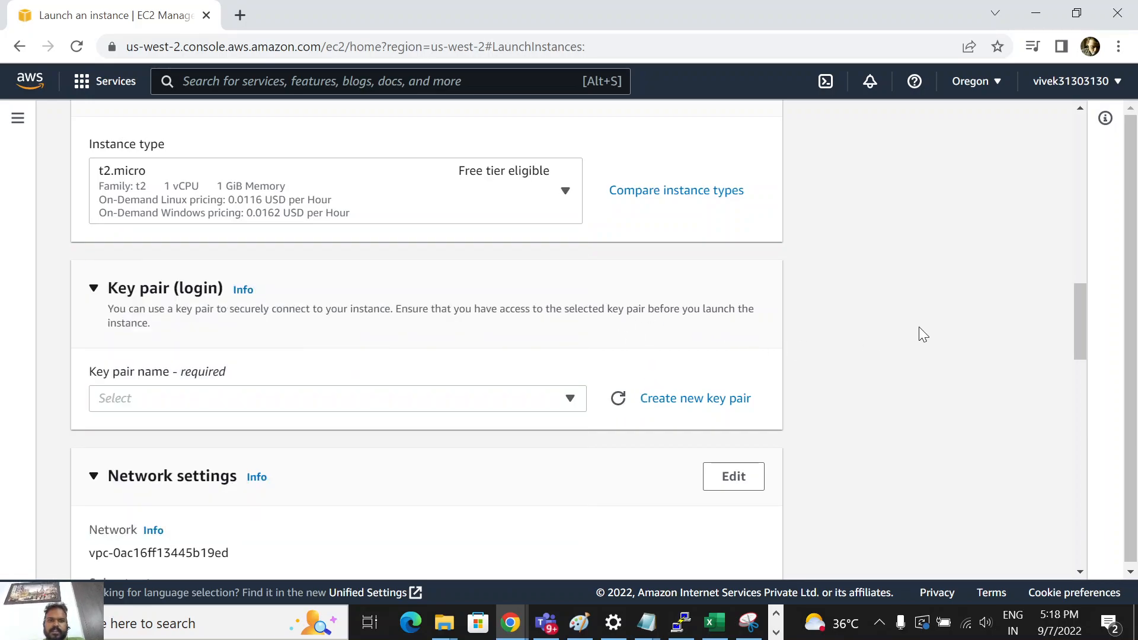
Create a new RSA key pair named EC2-YoutubeViewers in .ppk format for the instance login
left_click_drag(1086, 327, 1079, 354)
left_click(315, 244)
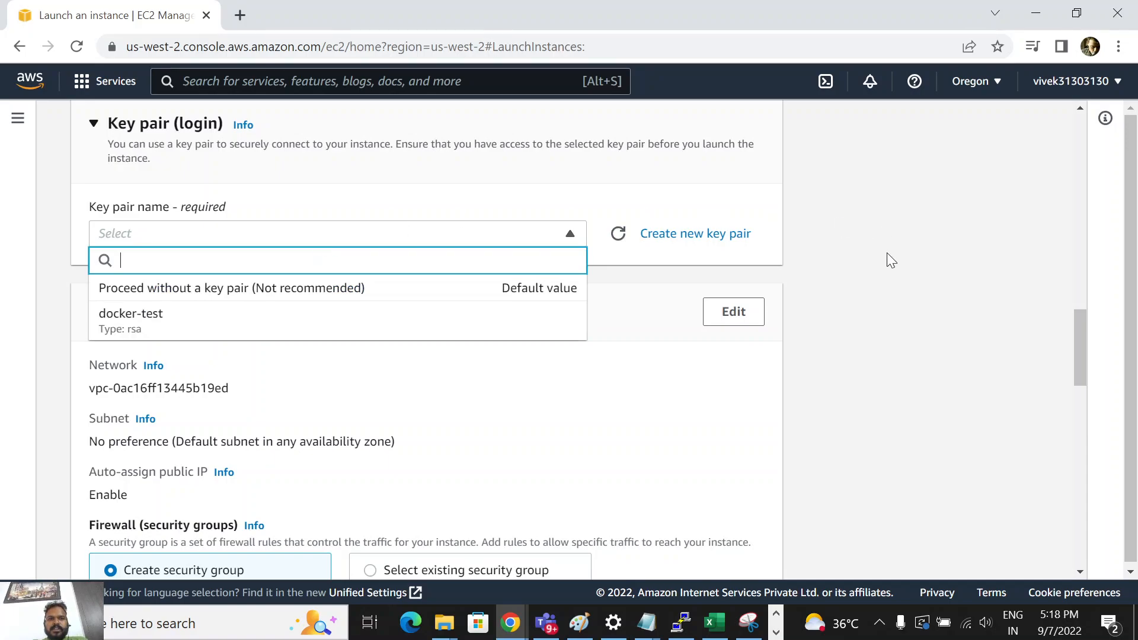
left_click(684, 237)
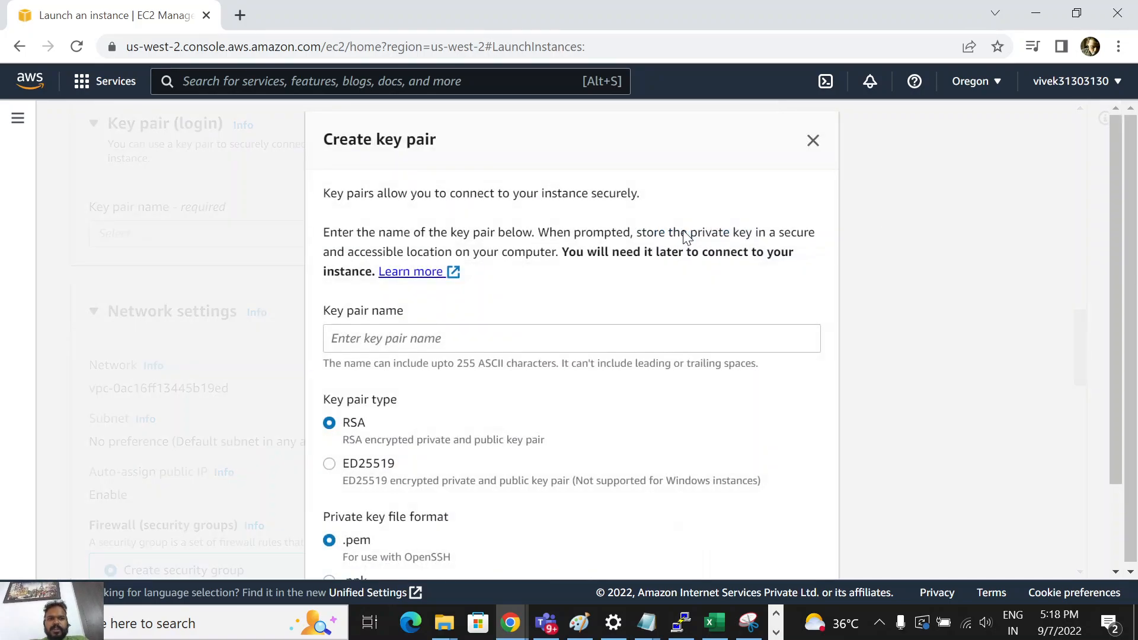
left_click_drag(1114, 261, 1122, 345)
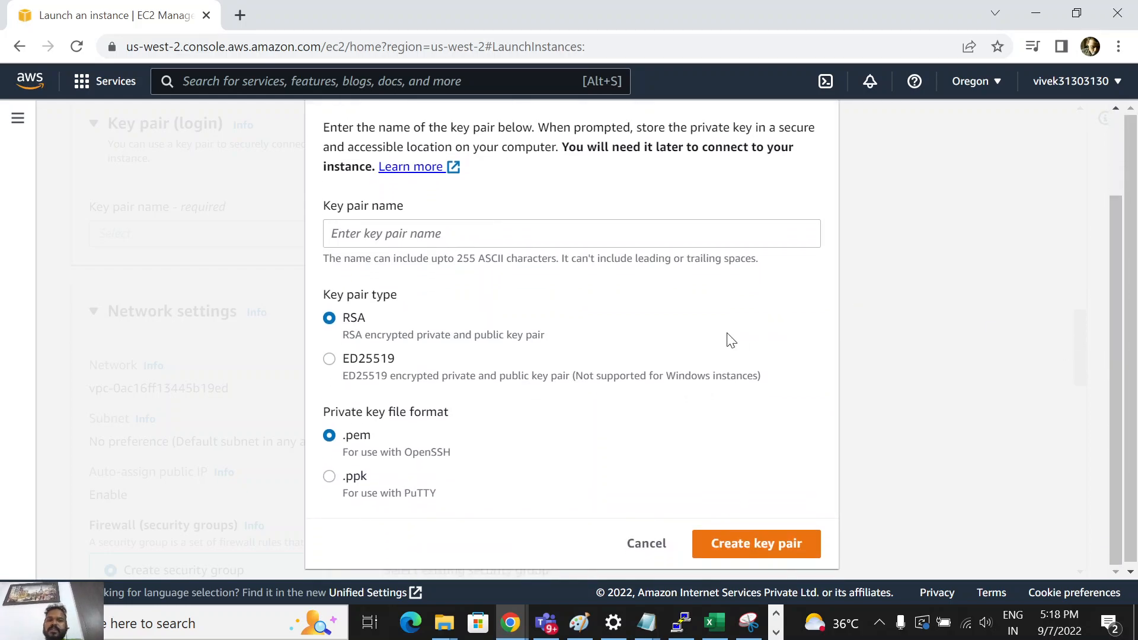
left_click(442, 238)
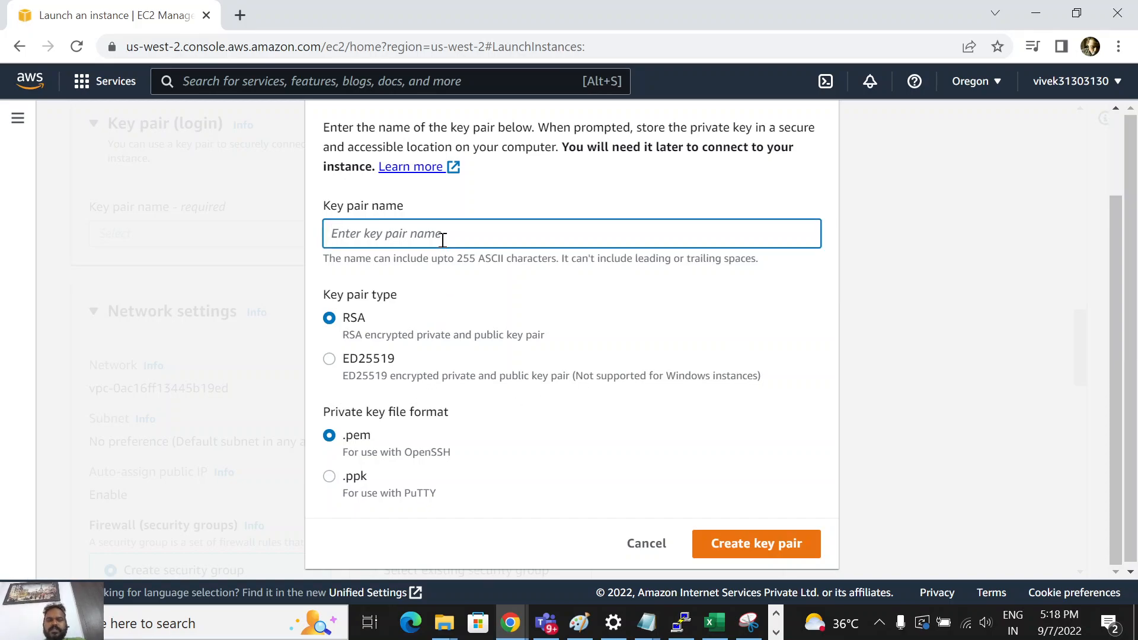
type("EC2-YoutubeViewers")
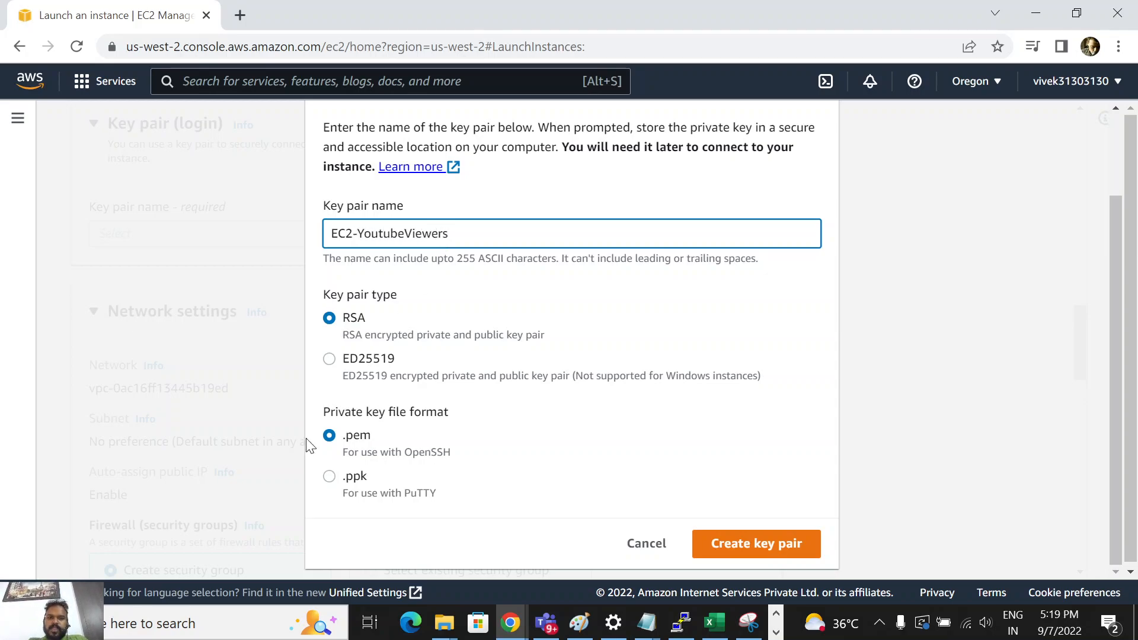
left_click(332, 481)
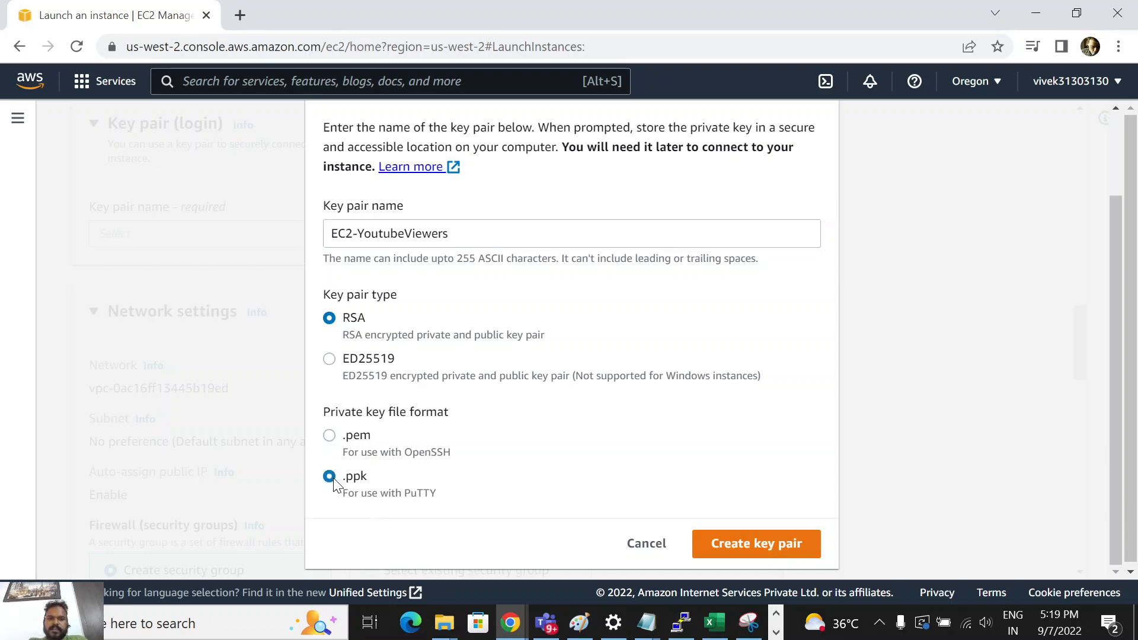
left_click(764, 543)
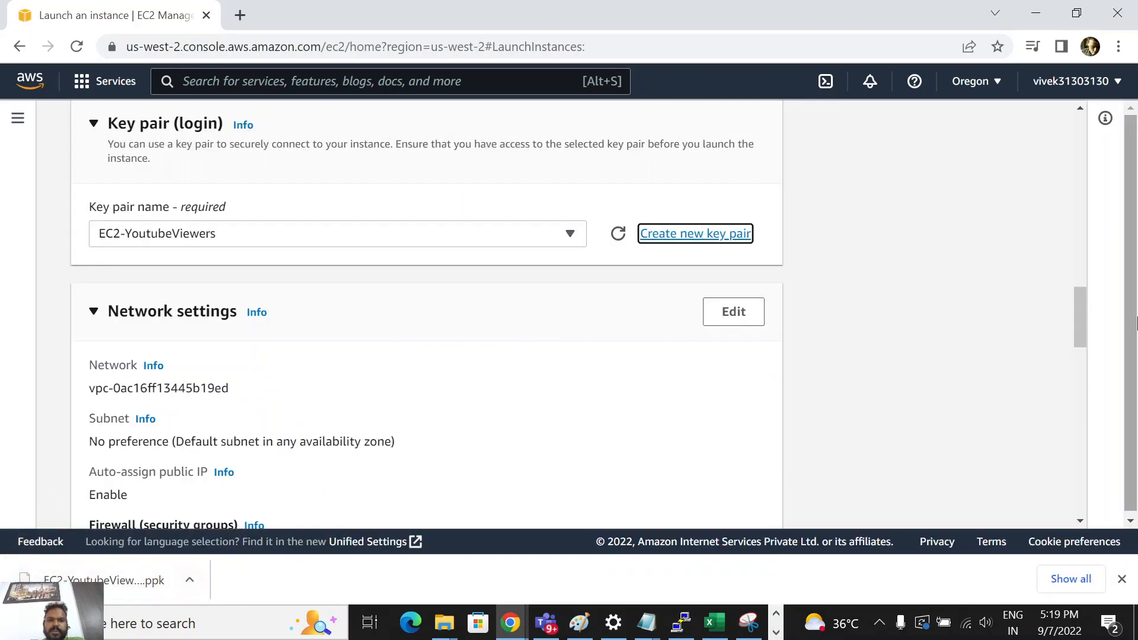
Review the network, storage and summary sections, keep their default settings, and launch the instance
left_click_drag(1083, 314, 1097, 414)
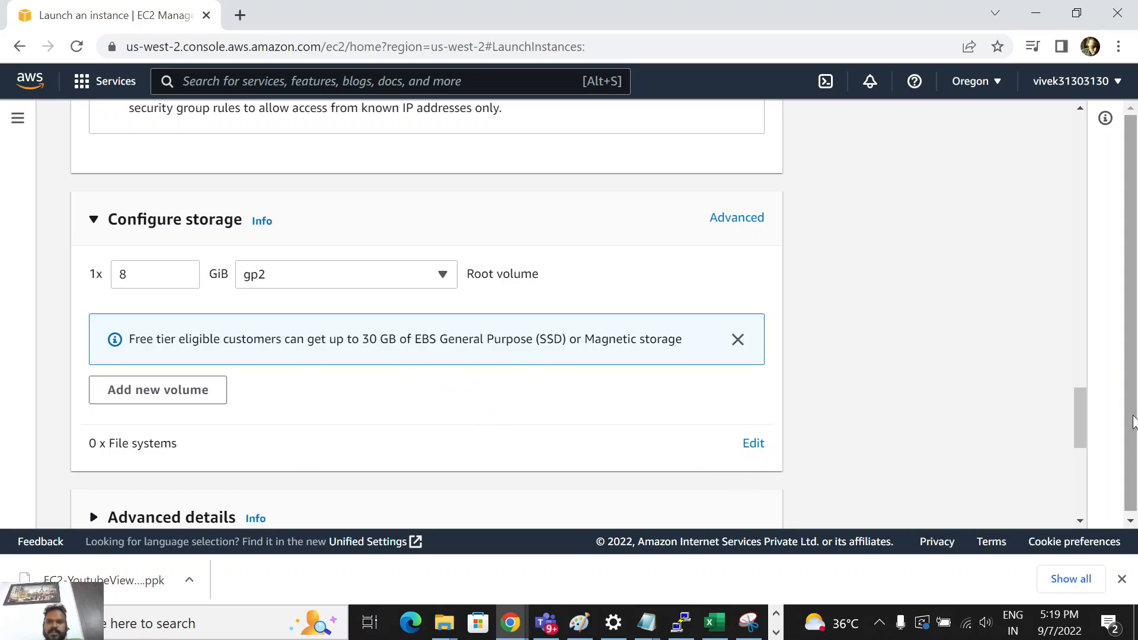
left_click_drag(1079, 411, 1077, 417)
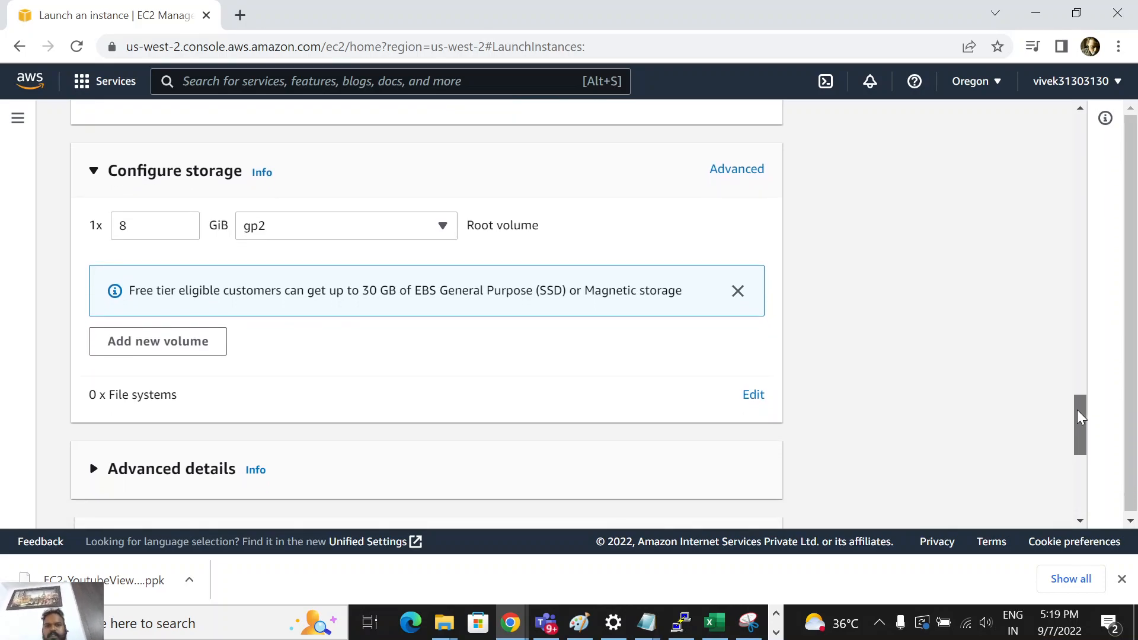
left_click_drag(1080, 417, 1102, 489)
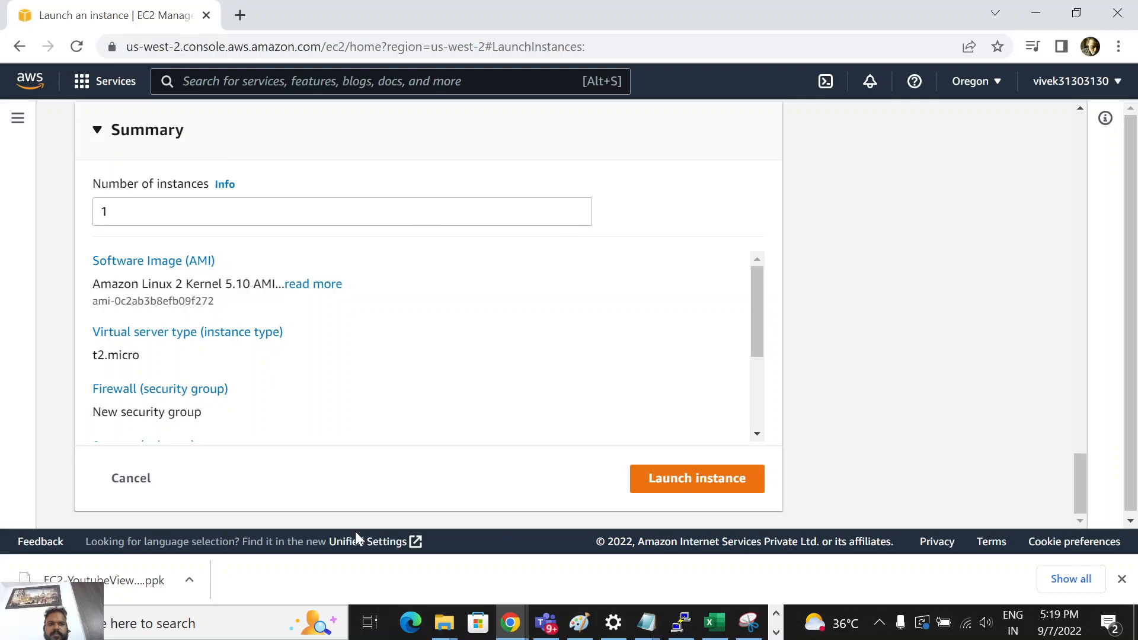
left_click(688, 478)
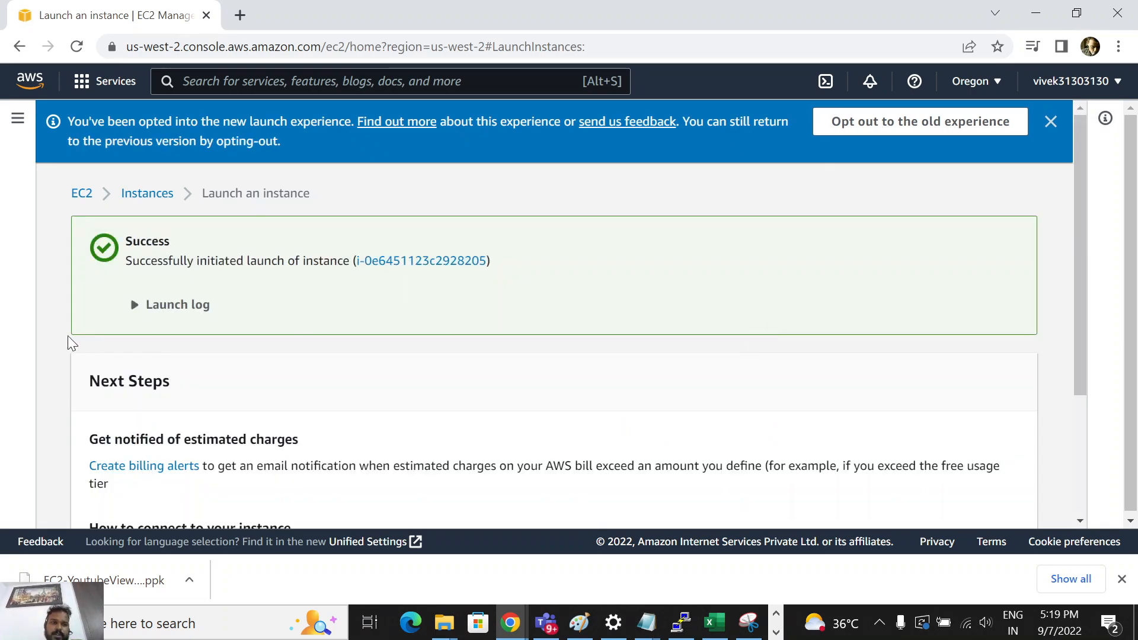
Expand the launch log and go to the list of all instances
left_click(181, 317)
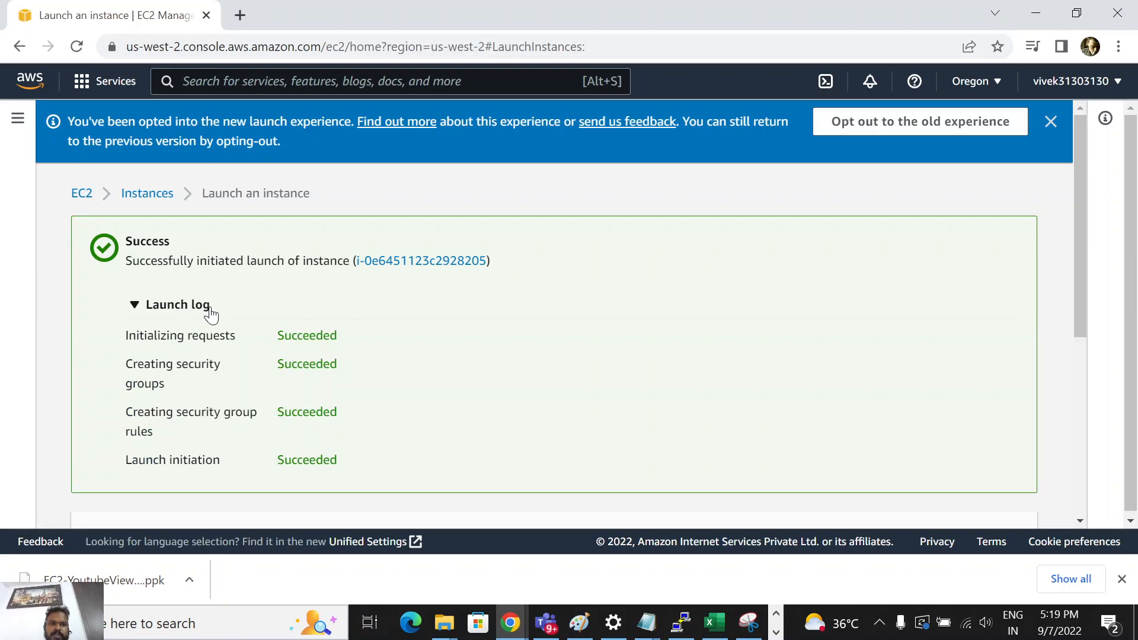
left_click_drag(1079, 254, 1119, 487)
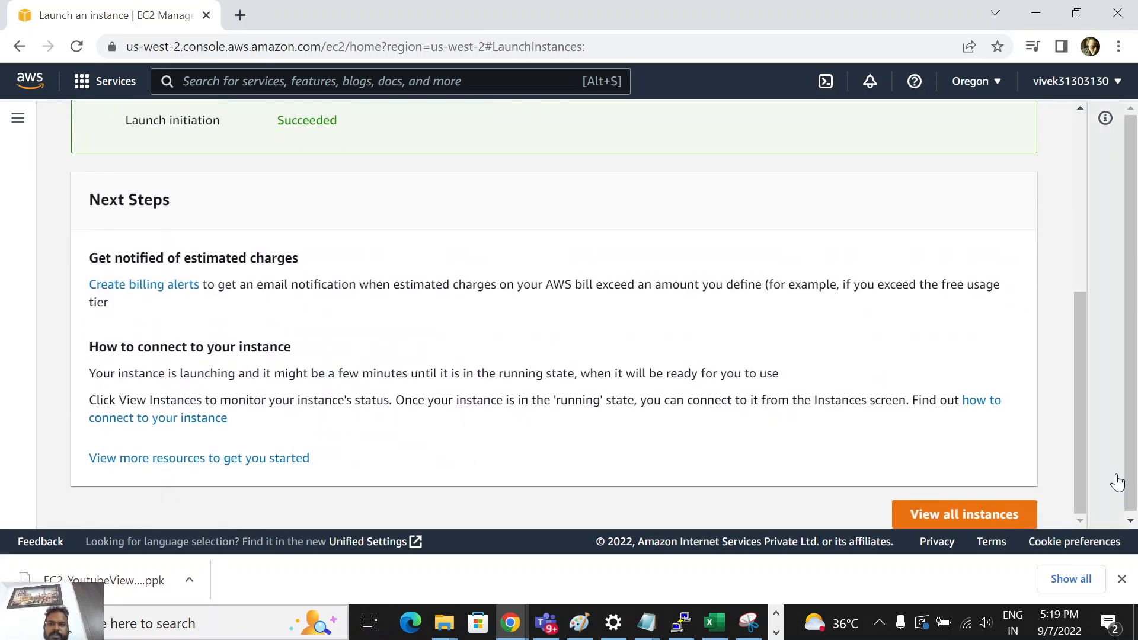
left_click(968, 519)
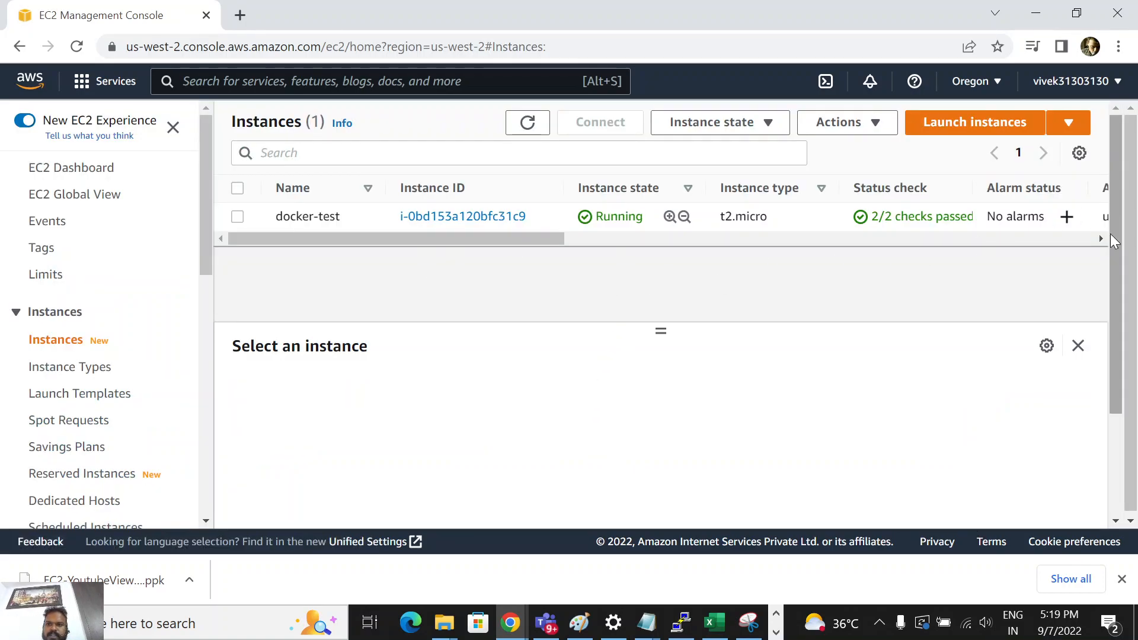
Reload the instances page and widen the Name column to show the full instance names
left_click(546, 45)
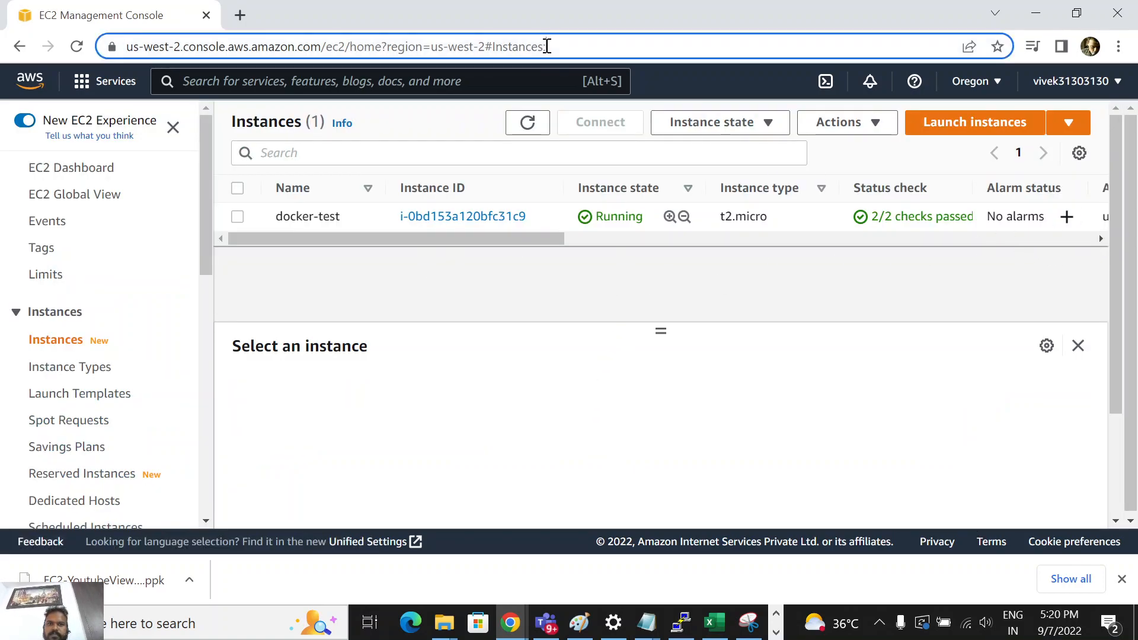
key("Return")
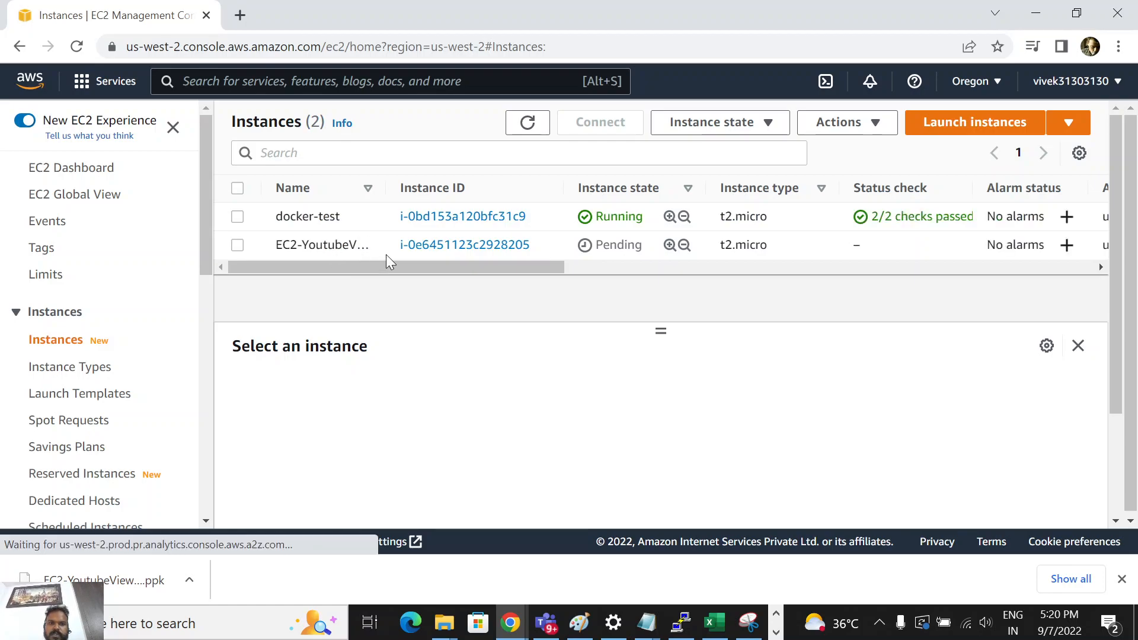
left_click_drag(392, 184, 436, 188)
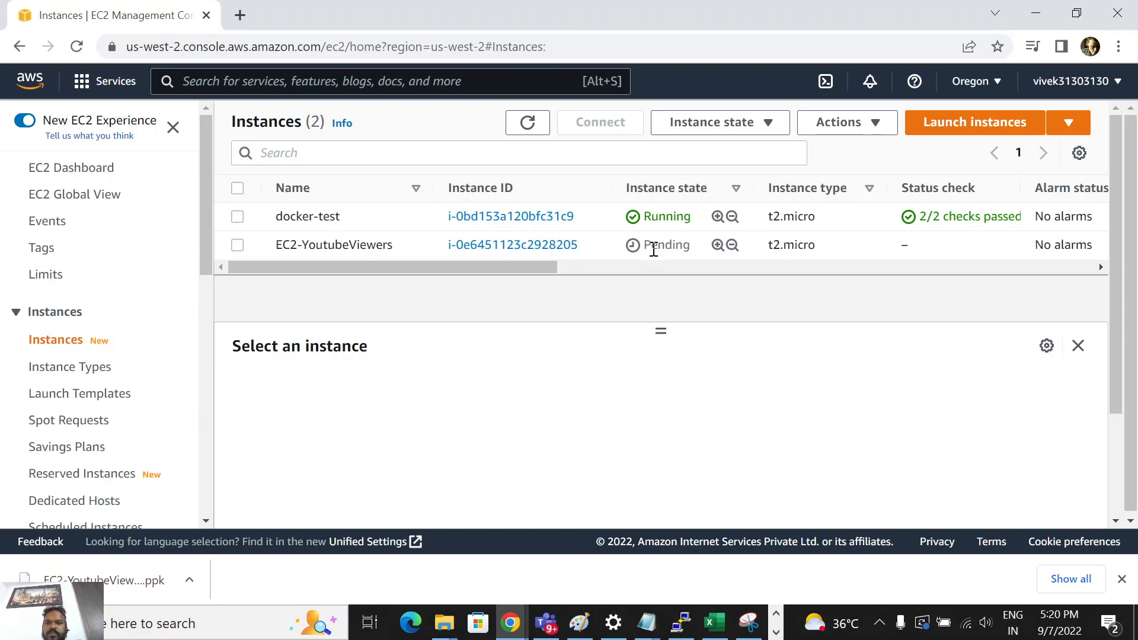
scroll(241, 260, "right", 1)
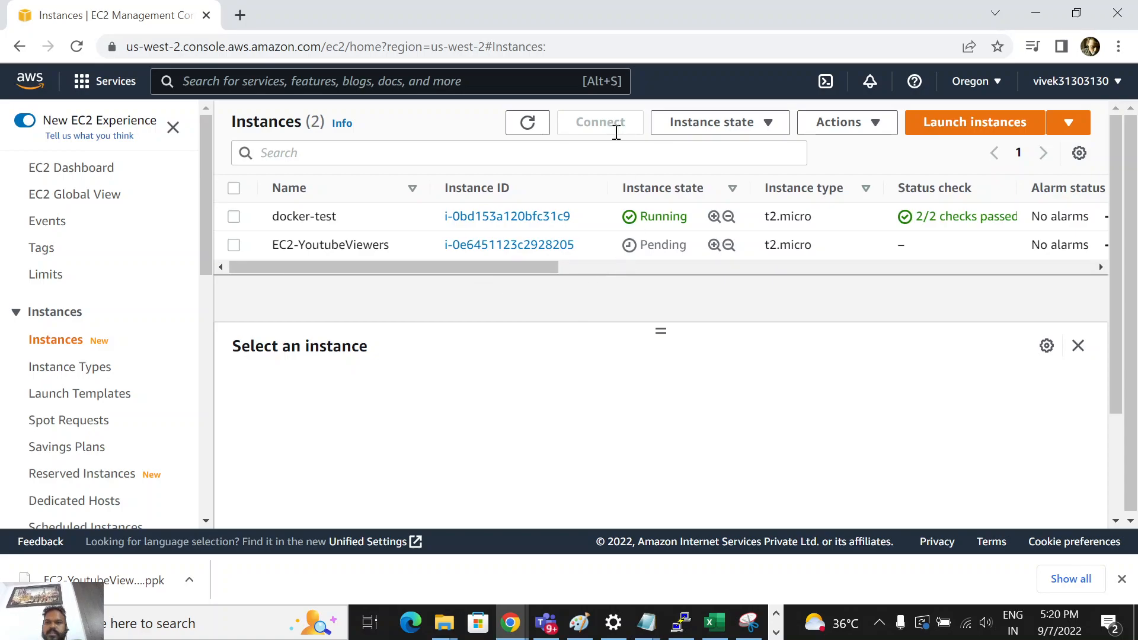
left_click(586, 48)
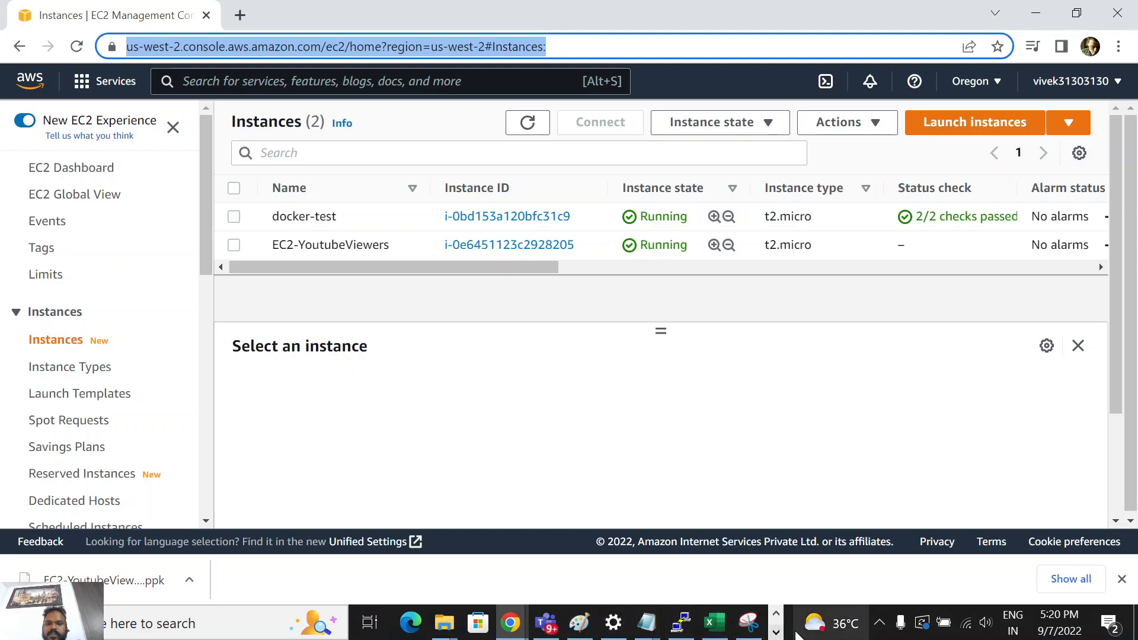
left_click(776, 633)
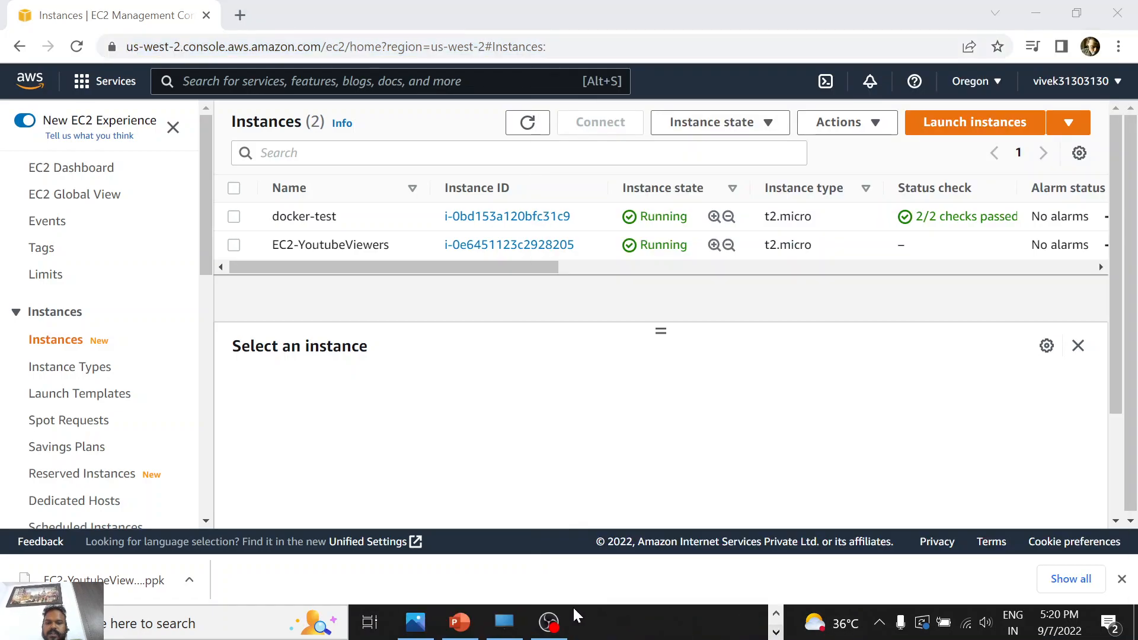
left_click(549, 621)
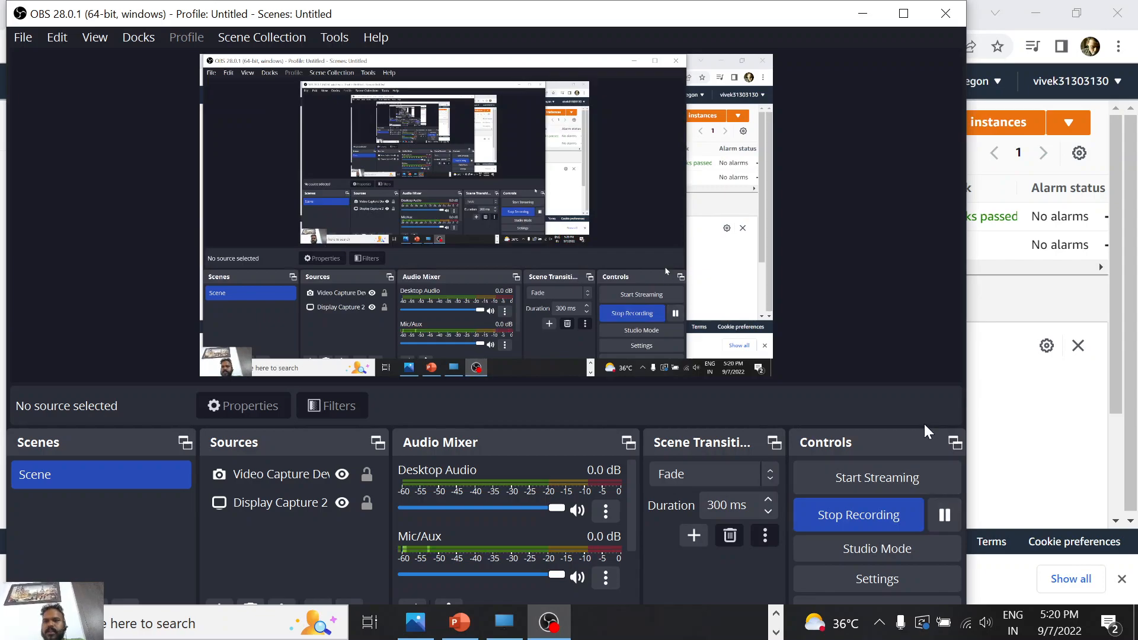
left_click(1031, 423)
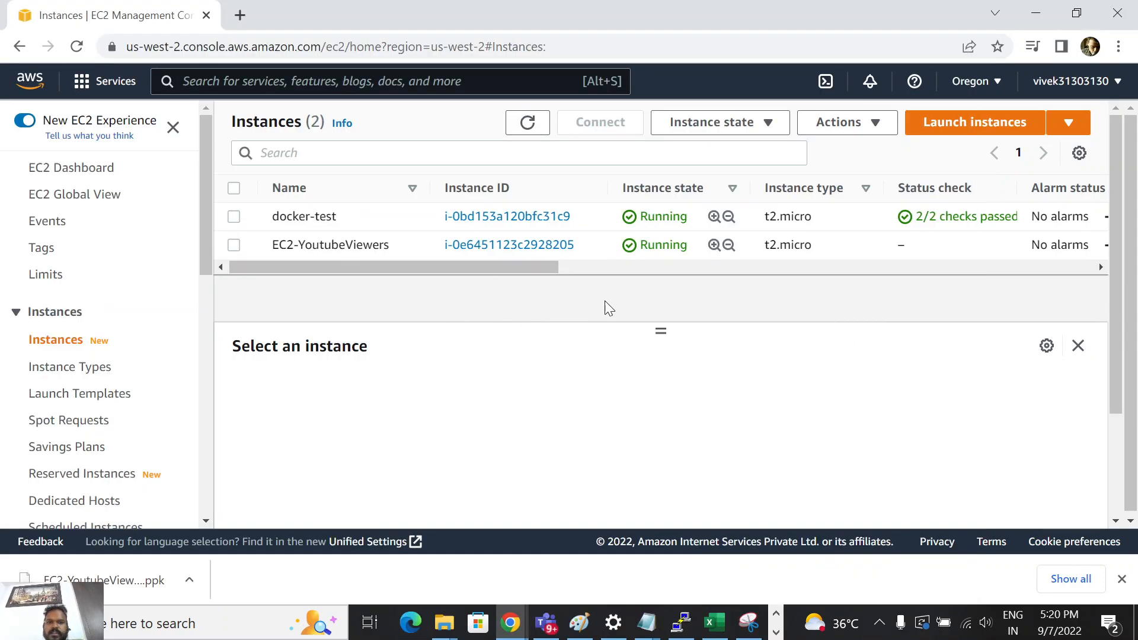
Select the EC2-YoutubeViewers instance and show its details
scroll(278, 240, "right", 1)
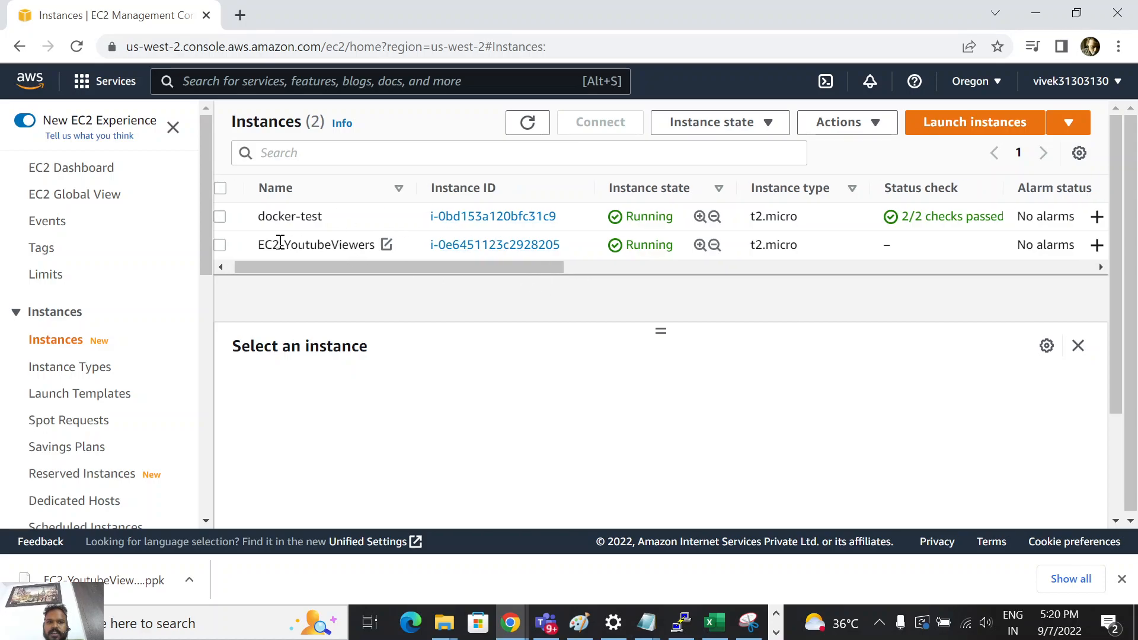
left_click(217, 246)
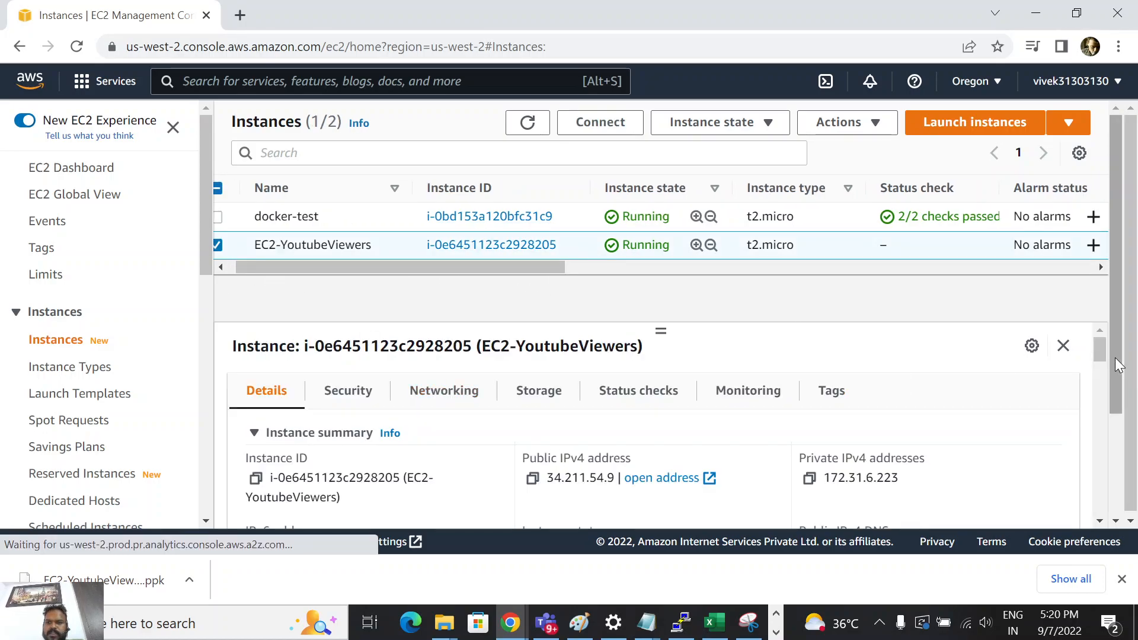
left_click_drag(1117, 348, 1120, 407)
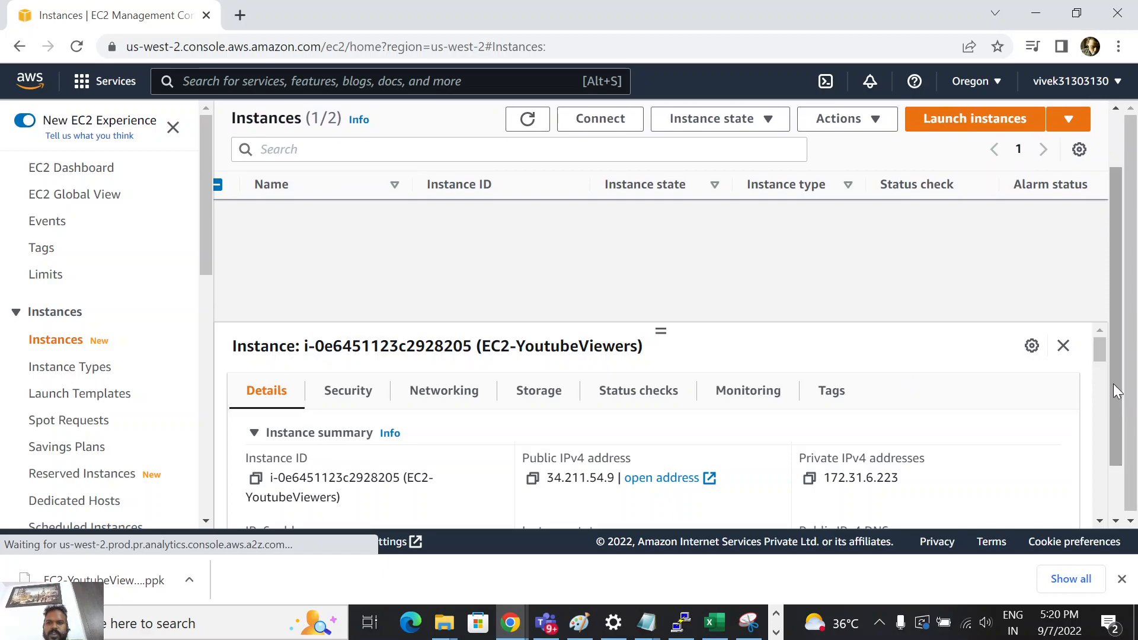
mouse_move(1098, 351)
left_mouse_down()
mouse_move(1126, 504)
mouse_move(1087, 337)
left_mouse_up()
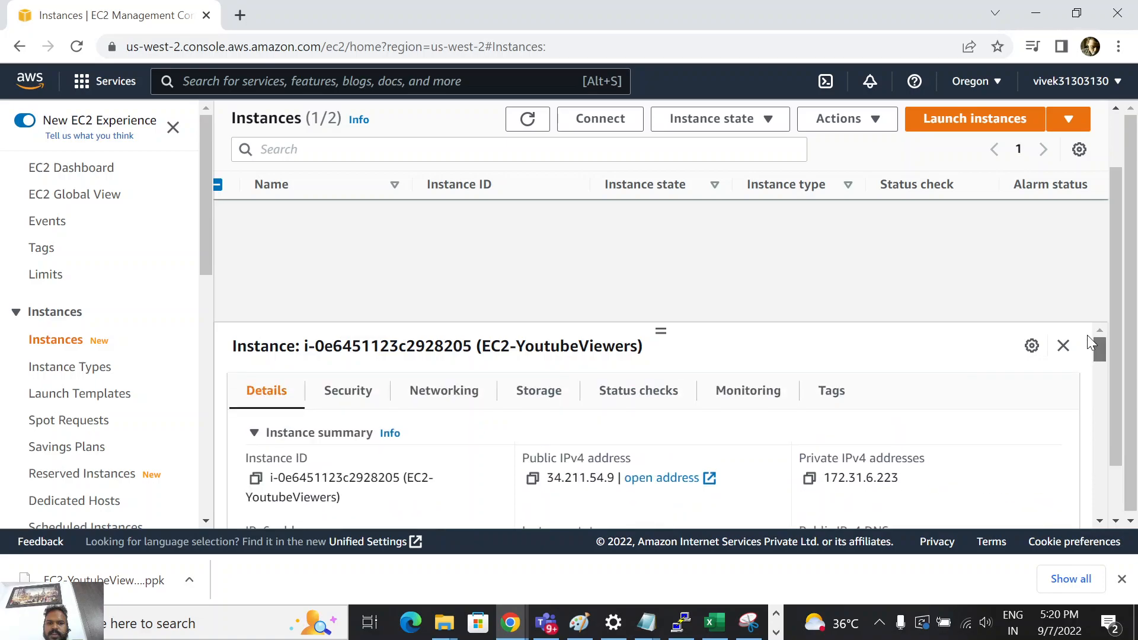
Examine the instance's security details, including the port range and source of its inbound rule
left_click(346, 391)
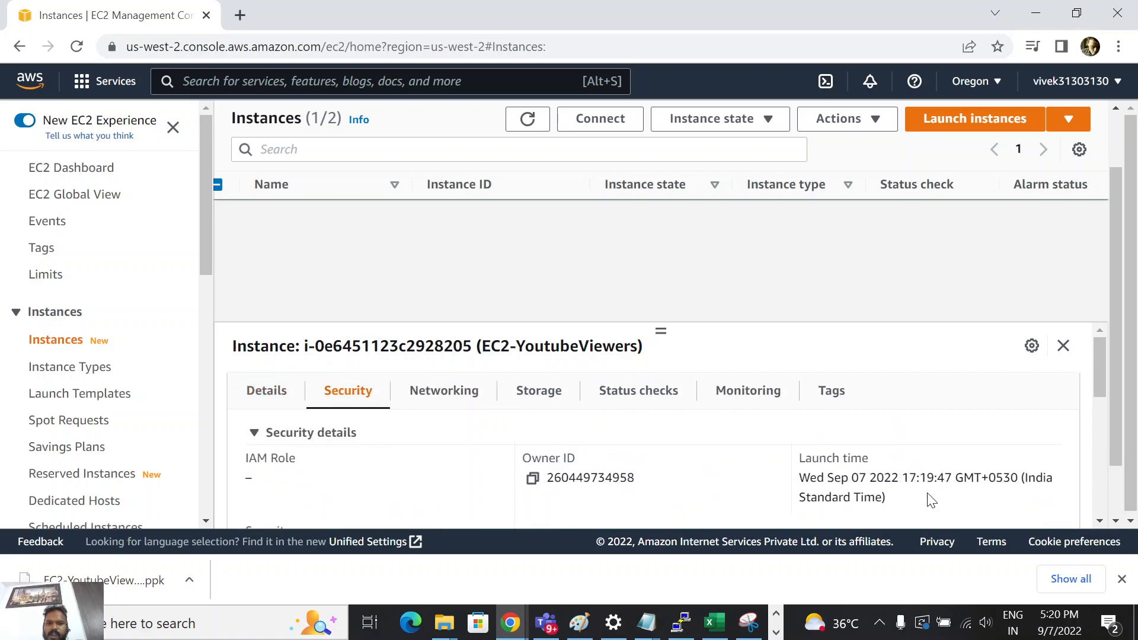
left_click_drag(1103, 377, 1125, 467)
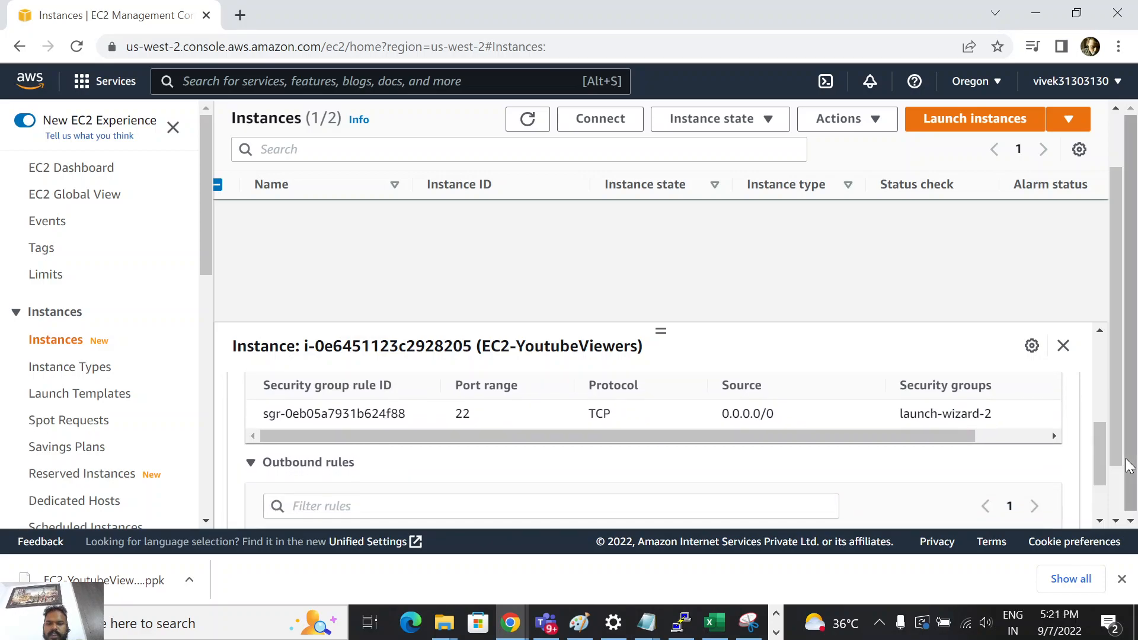
left_click_drag(778, 413, 724, 420)
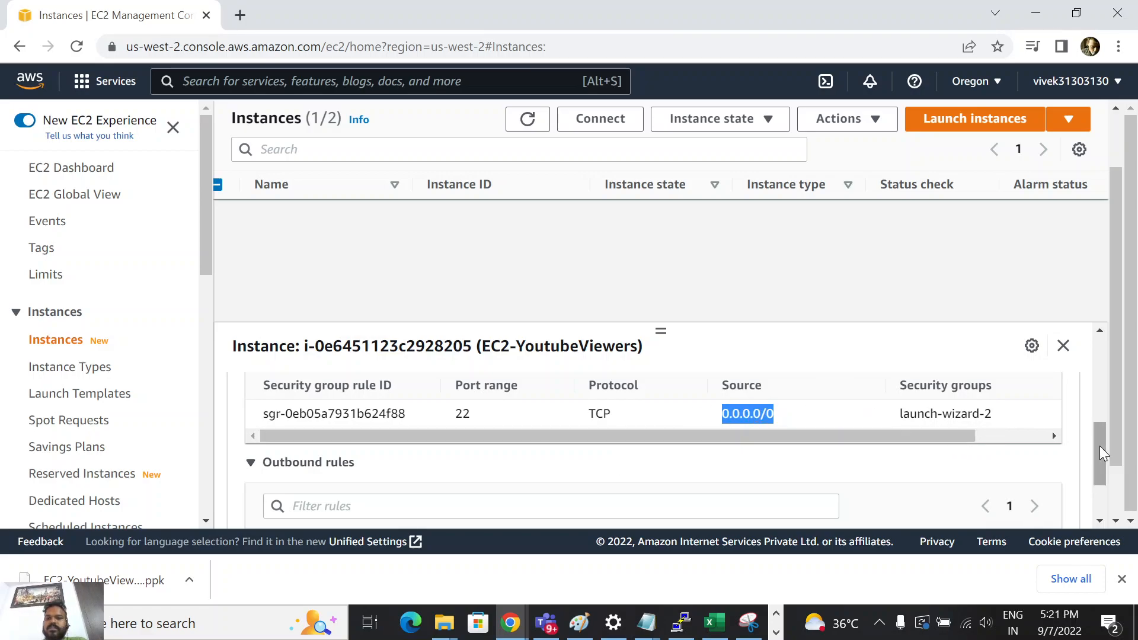
left_click_drag(1100, 447, 1100, 441)
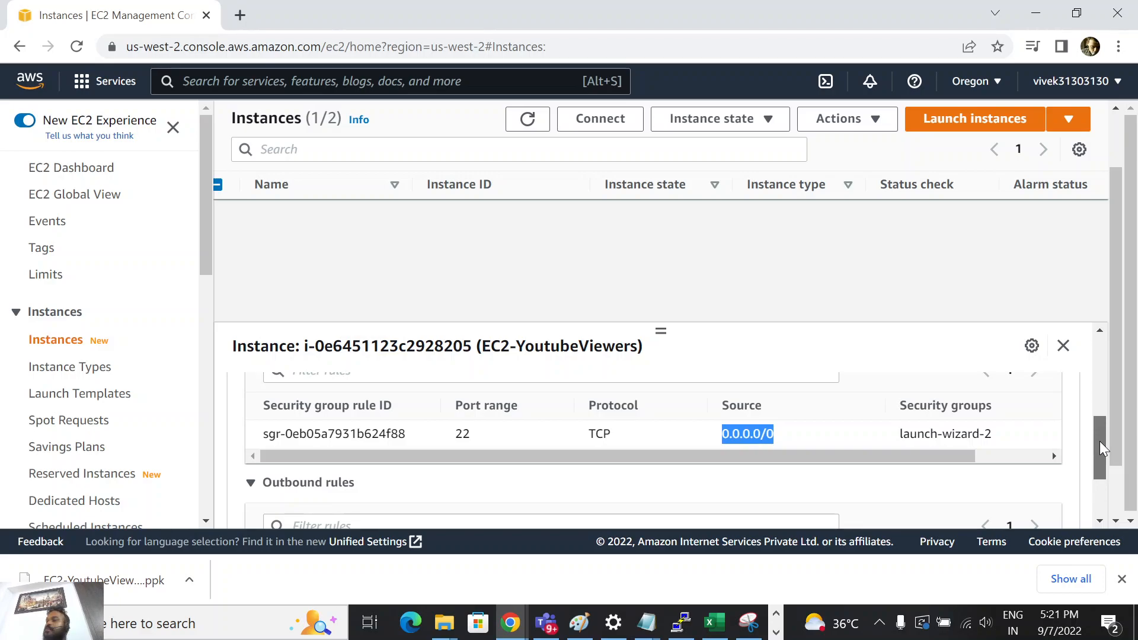
left_click_drag(1100, 442, 1096, 340)
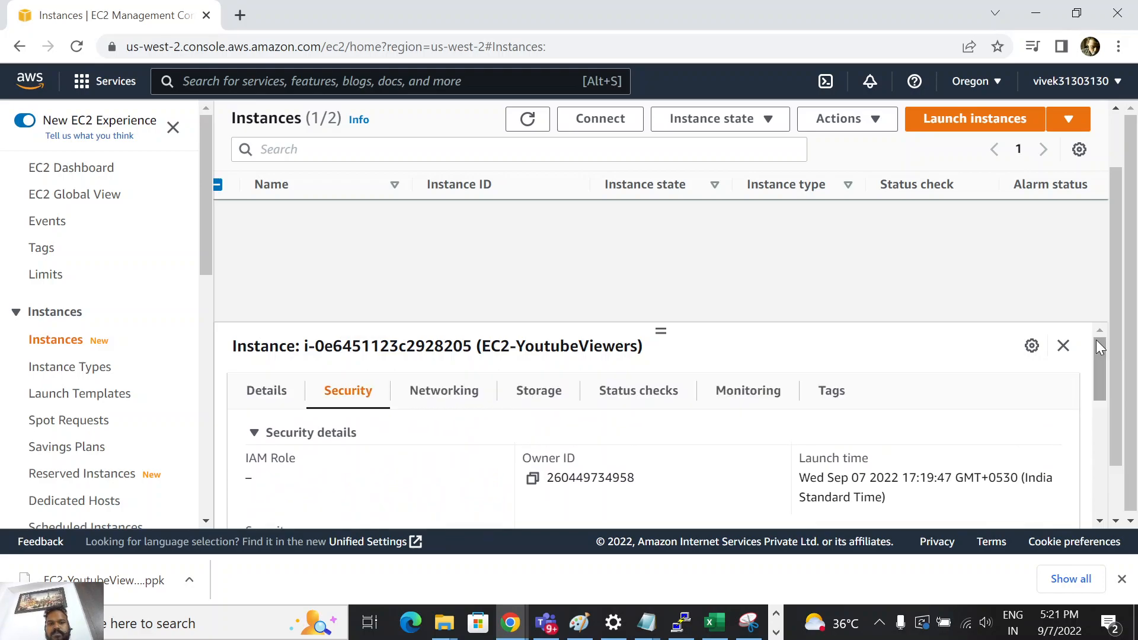
Copy the auto-assigned public IP address from the EC2-YoutubeViewers instance details
left_click(264, 392)
left_click_drag(1102, 351, 1116, 399)
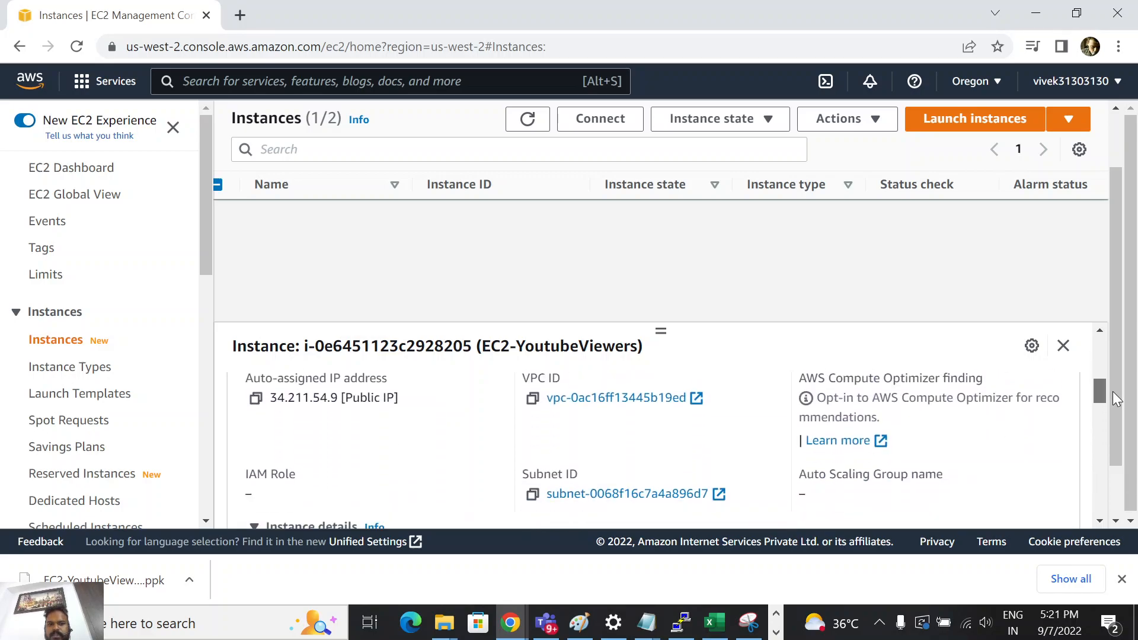
left_click_drag(271, 398, 339, 402)
key("ctrl+c")
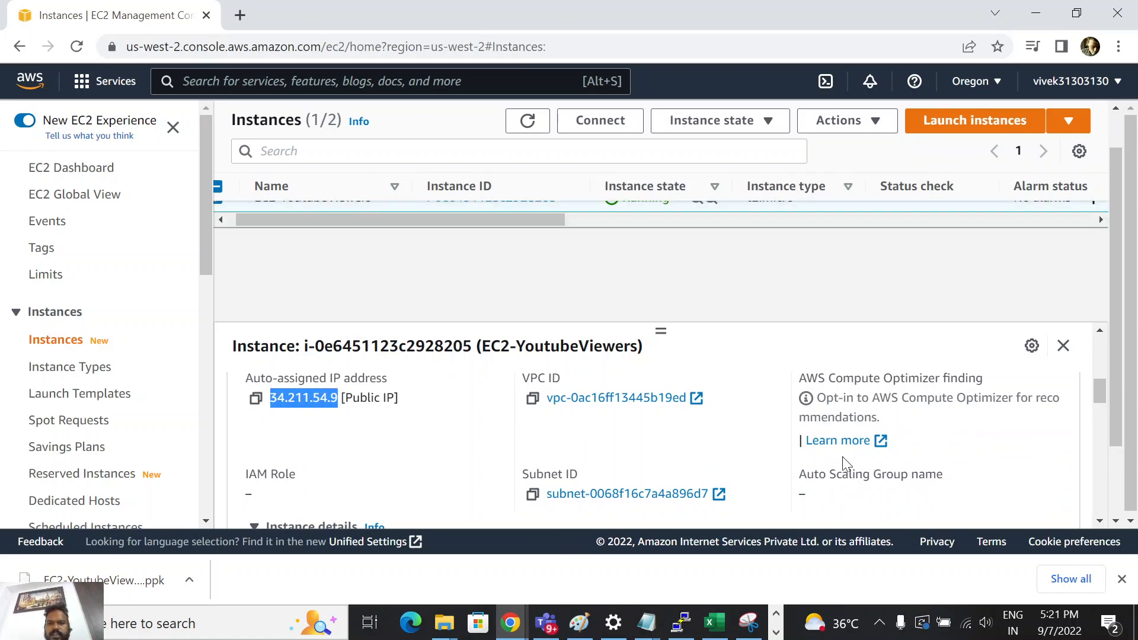
key("super+r")
type("p")
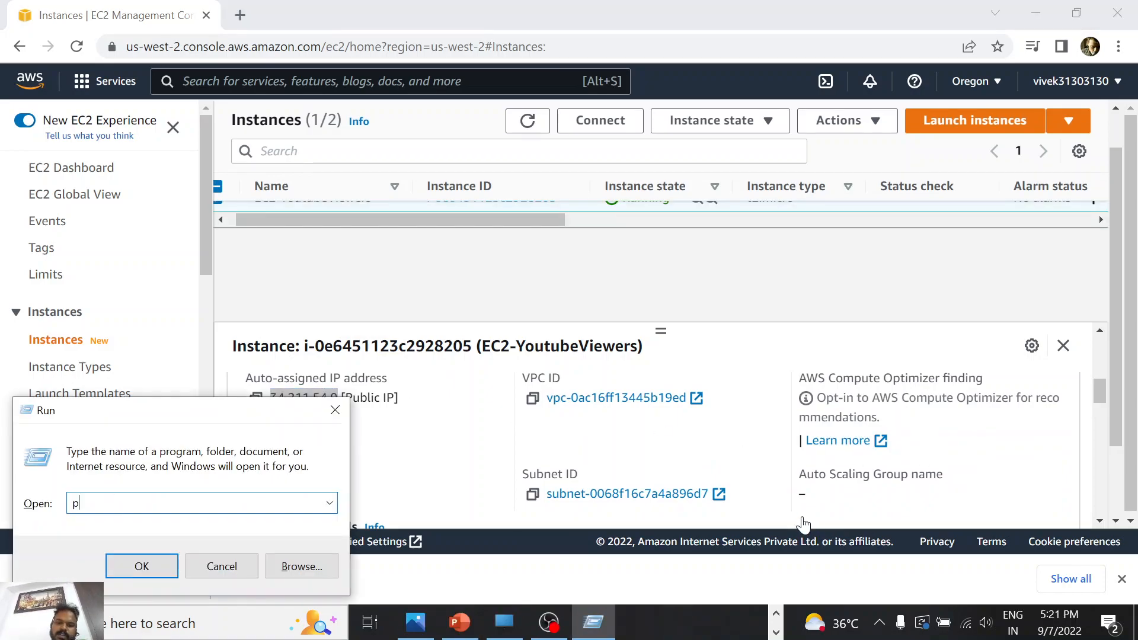
key("Escape")
Launch PuTTY and enter the copied public IP address 34.211.54.9 as the host name
key("super")
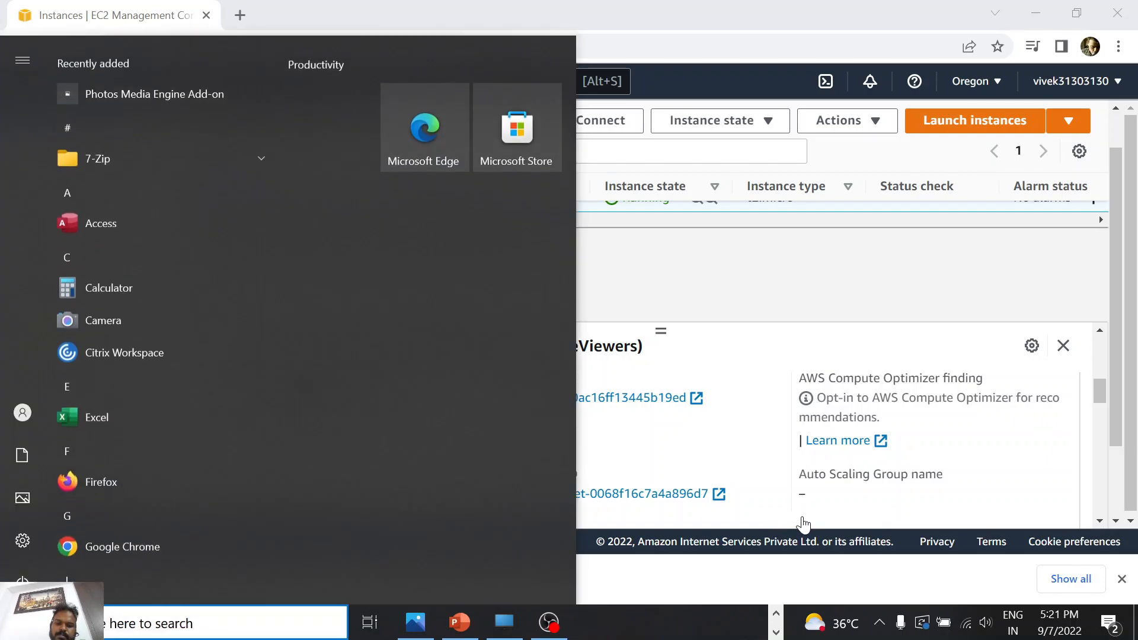
type("putty")
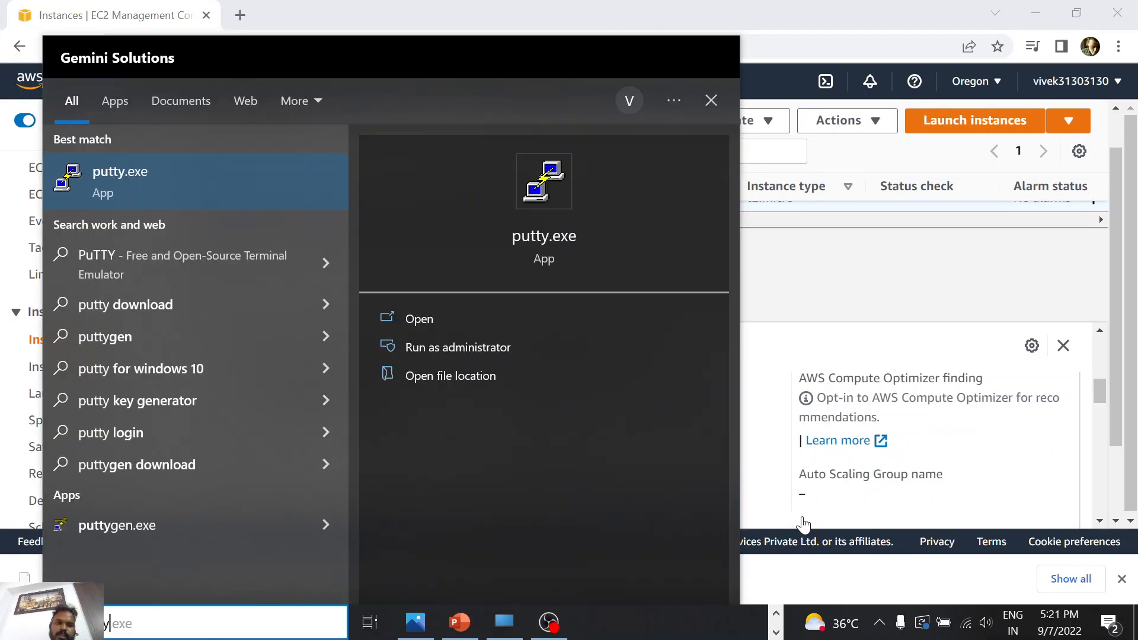
key("Return")
left_click(551, 226)
key("ctrl+v")
Set EC2-YoutubeViewers.ppk from the Downloads folder as the private key file for SSH authentication
left_click(393, 367)
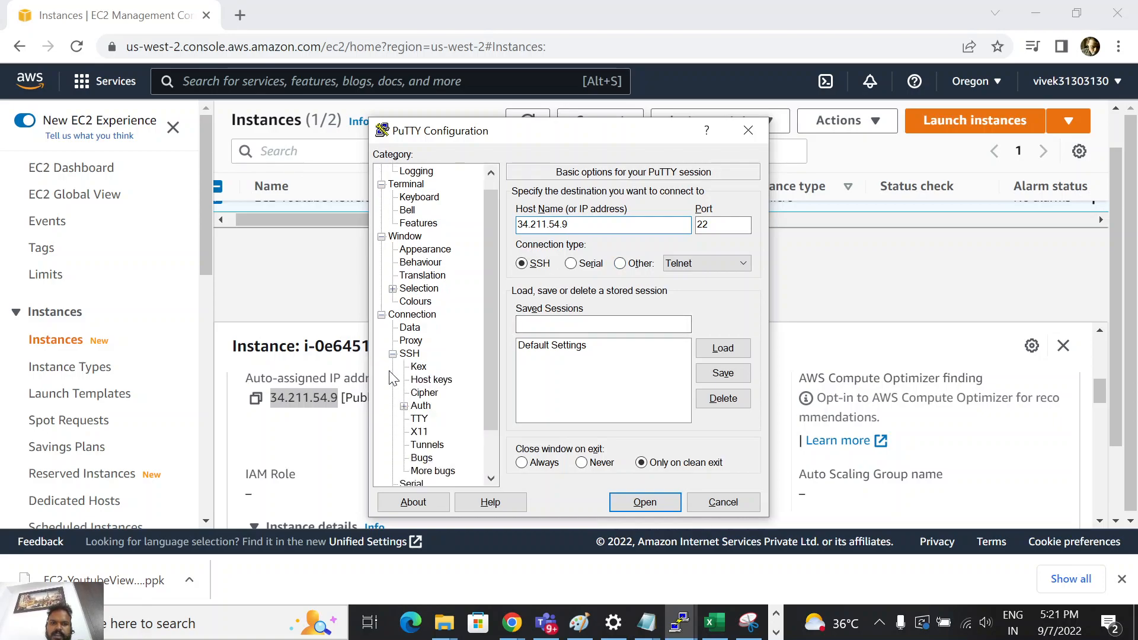
left_click(421, 405)
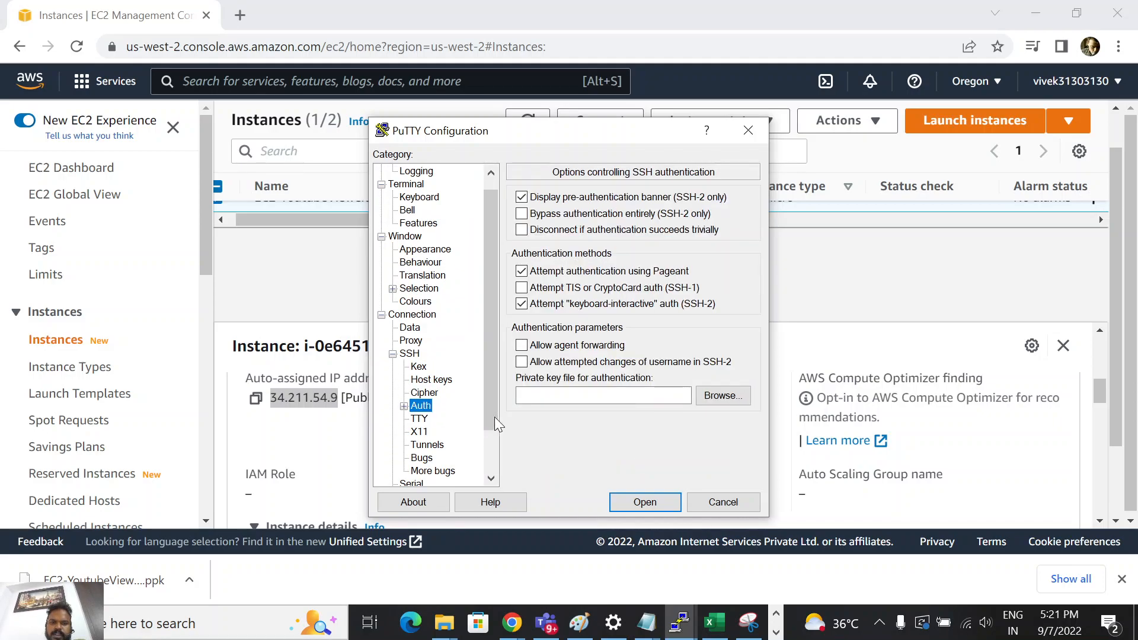
left_click(726, 397)
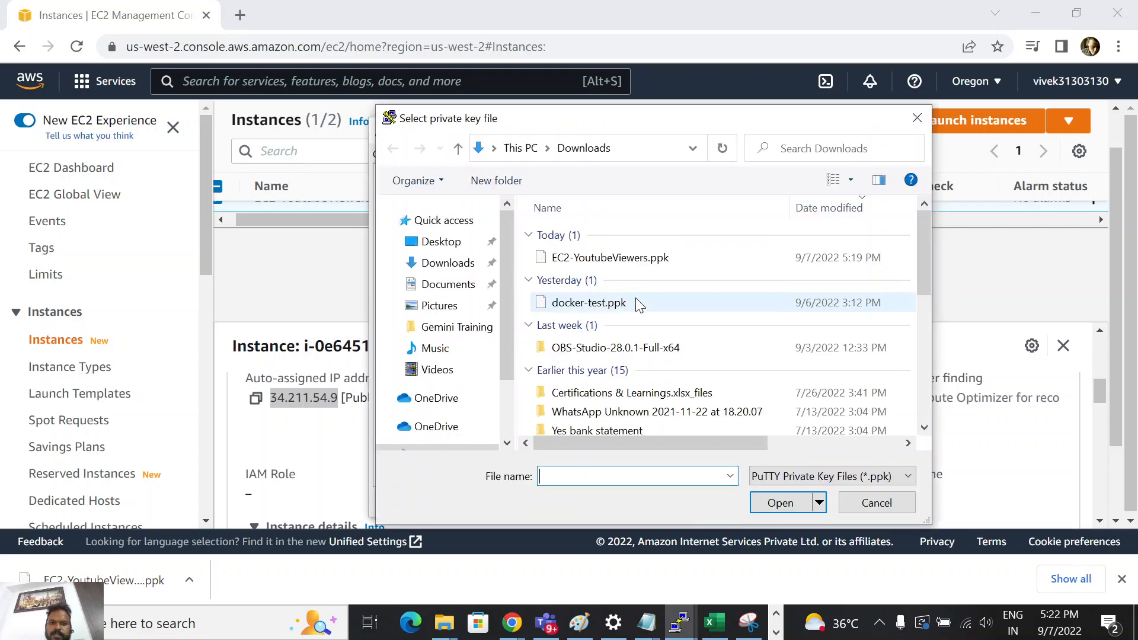
left_click(578, 257)
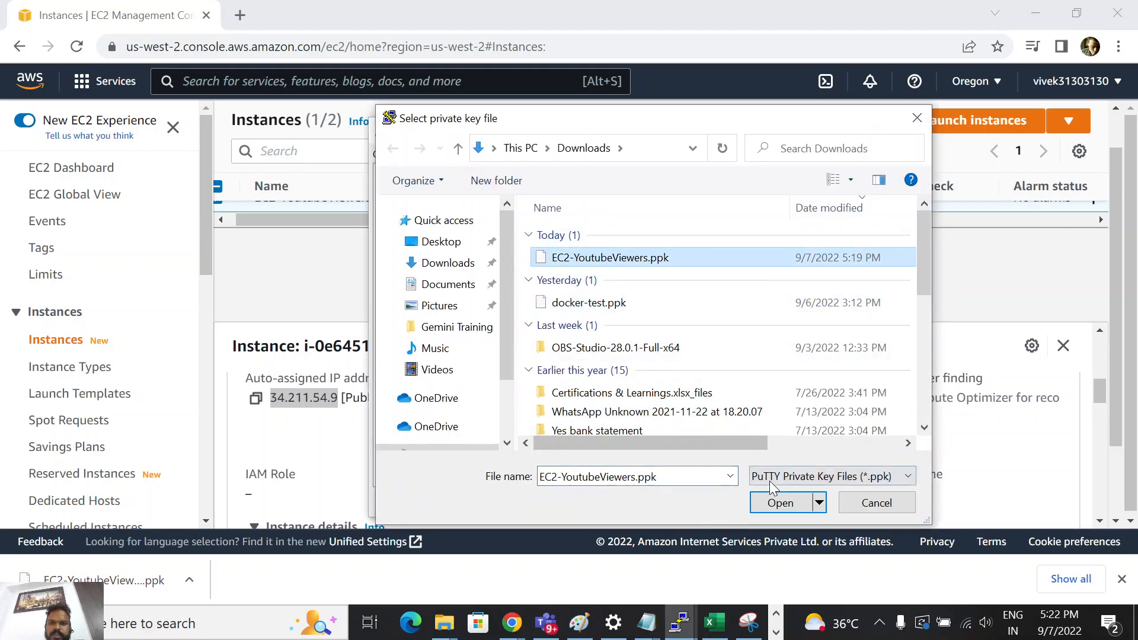
left_click(761, 505)
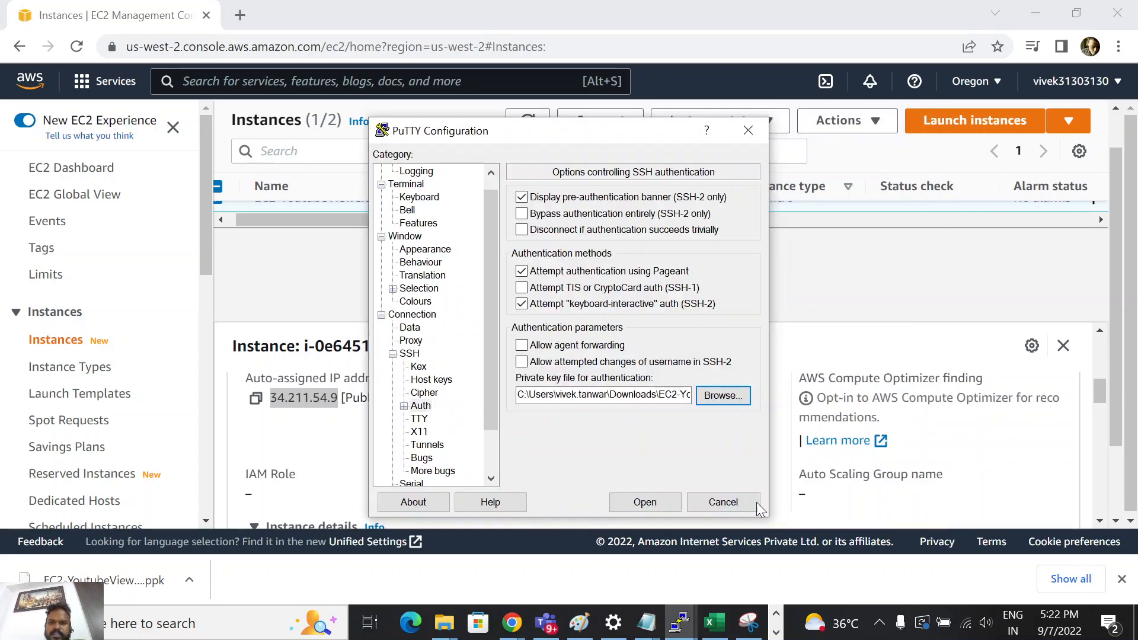
Open the SSH connection, trusting the server's host key, and log in as ec2-user
left_click(644, 498)
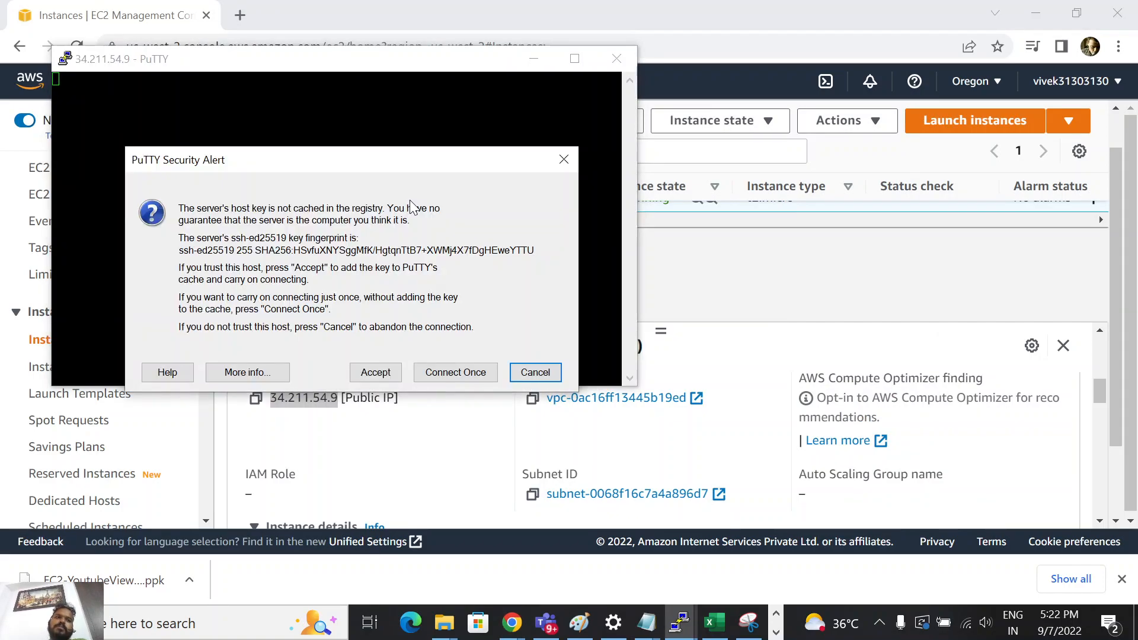
left_click(378, 374)
type("ec2-user")
key("Return")
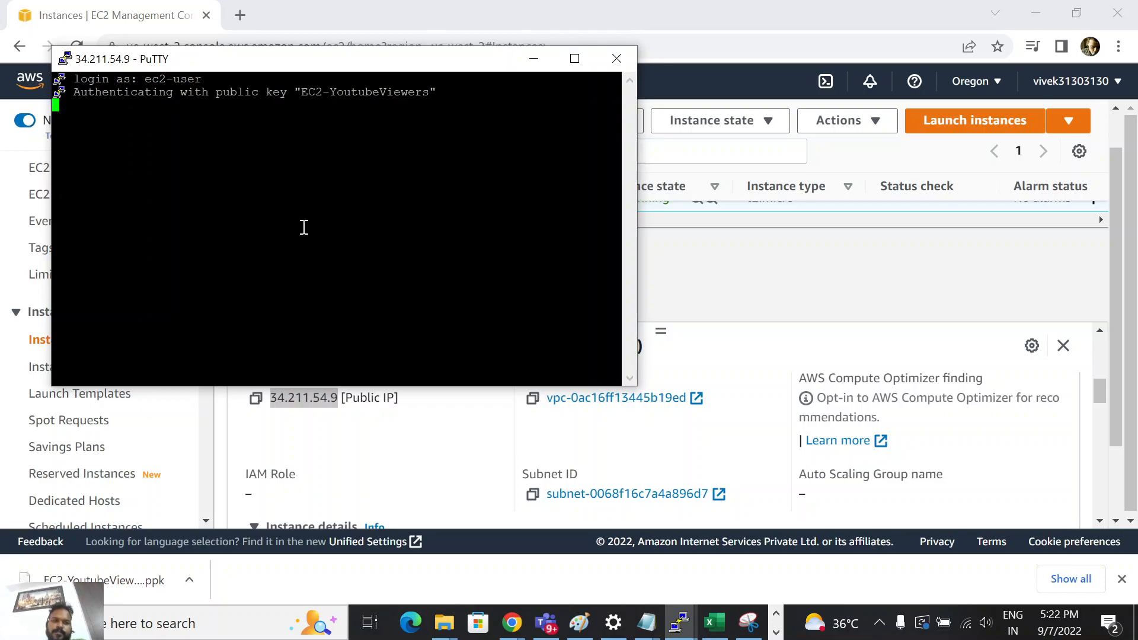
Maximize the terminal window and enter a few empty lines at the shell prompt
left_click(575, 59)
key("Return")
key("Return")
key("Return")
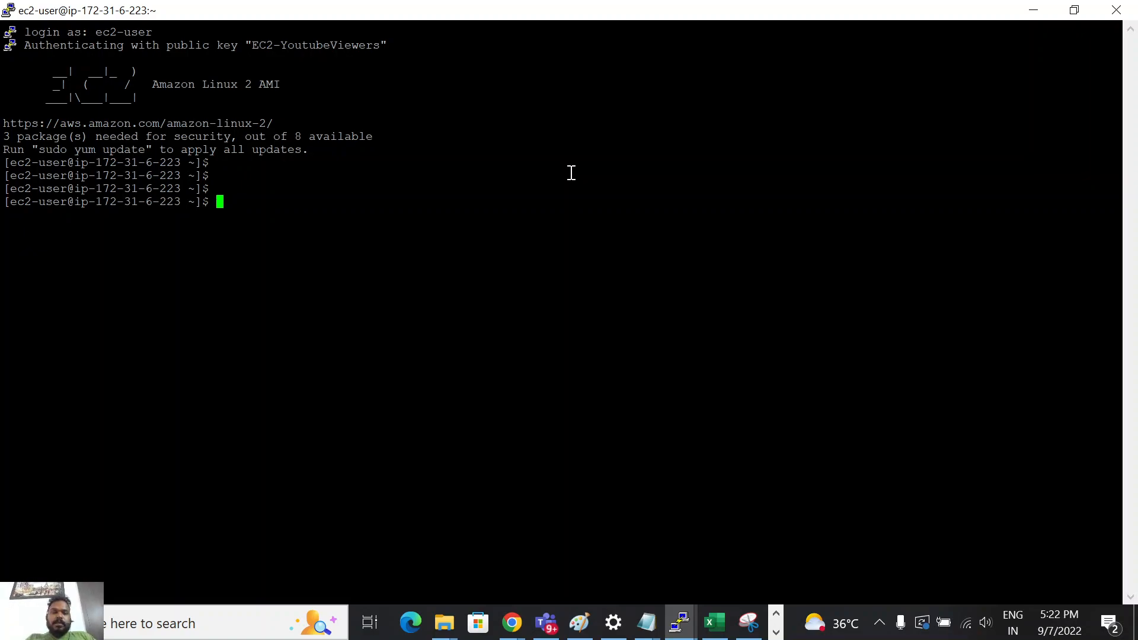
Query the instance's kernel information and running time with uname -a and uptime
type("u")
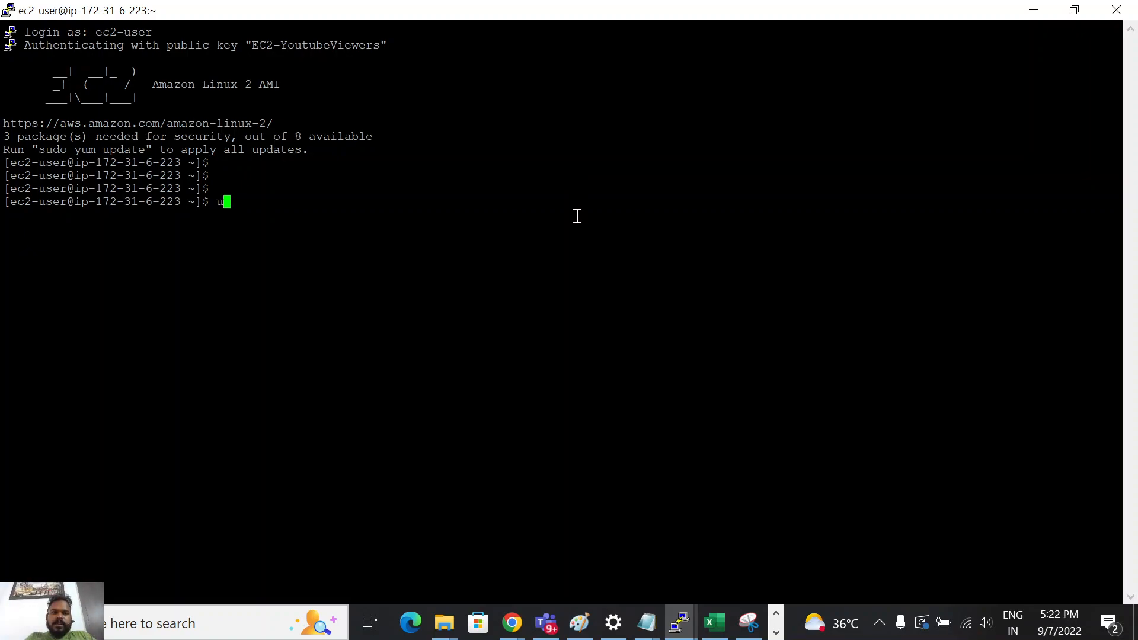
type("name -a")
key("Return")
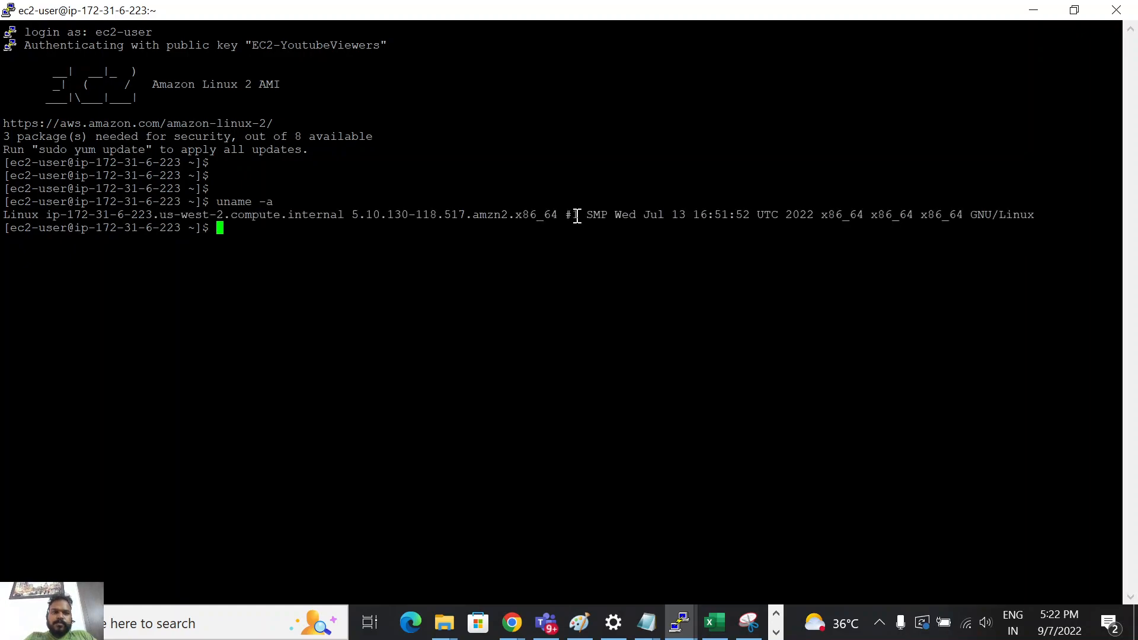
type("uptime")
key("Return")
Check the instance's date and its memory usage in gigabytes with date and free -g
type("date")
key("Return")
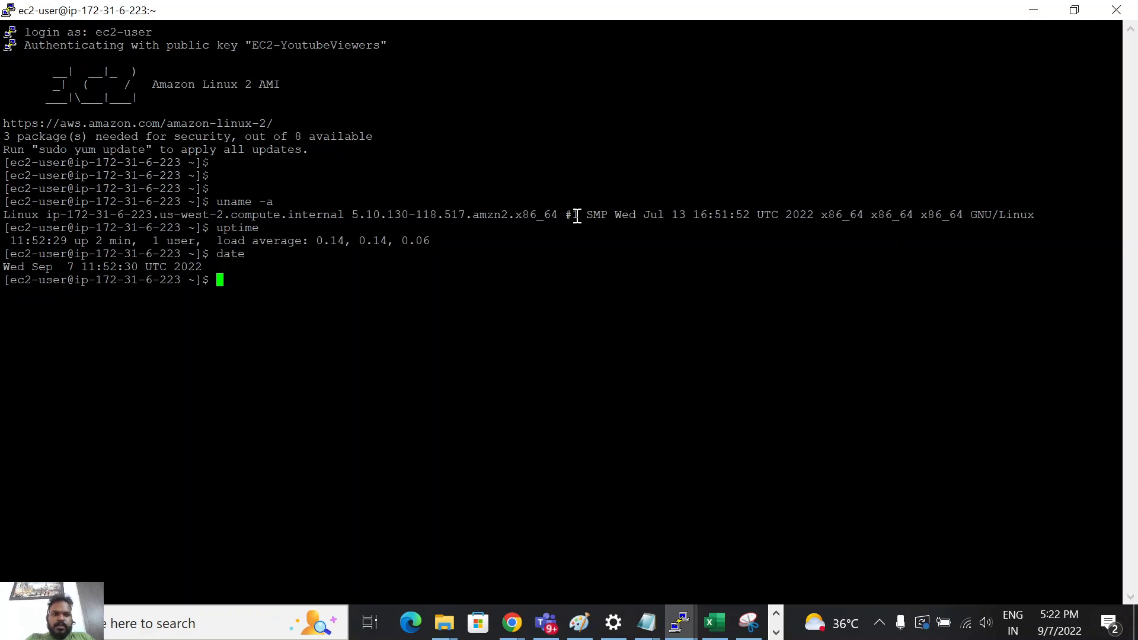
type("free -g")
key("Return")
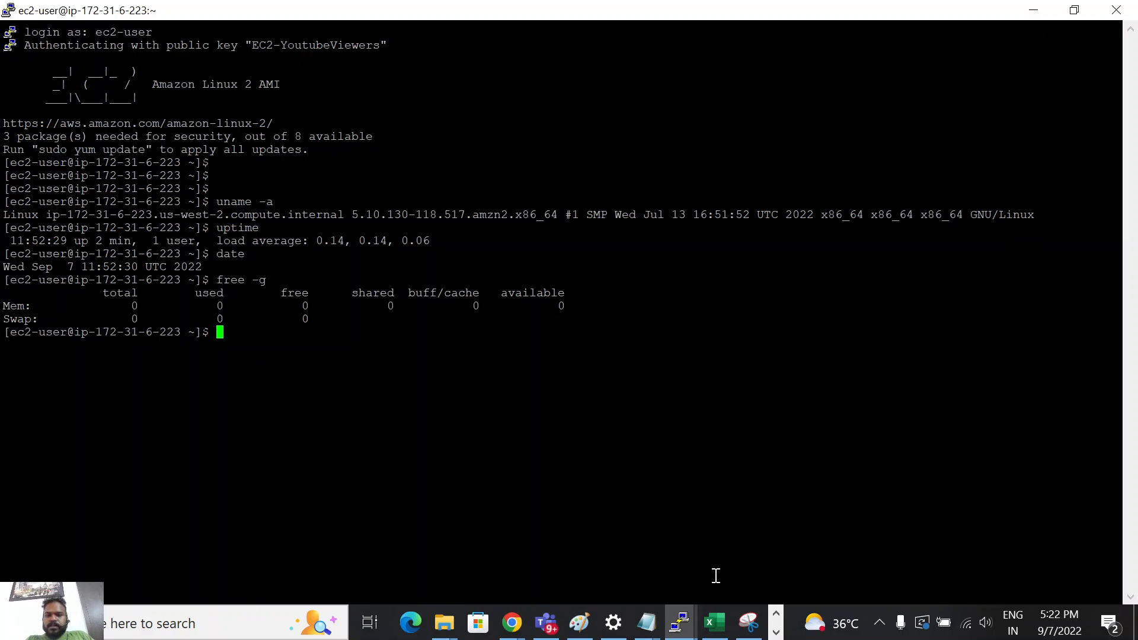
left_click(776, 632)
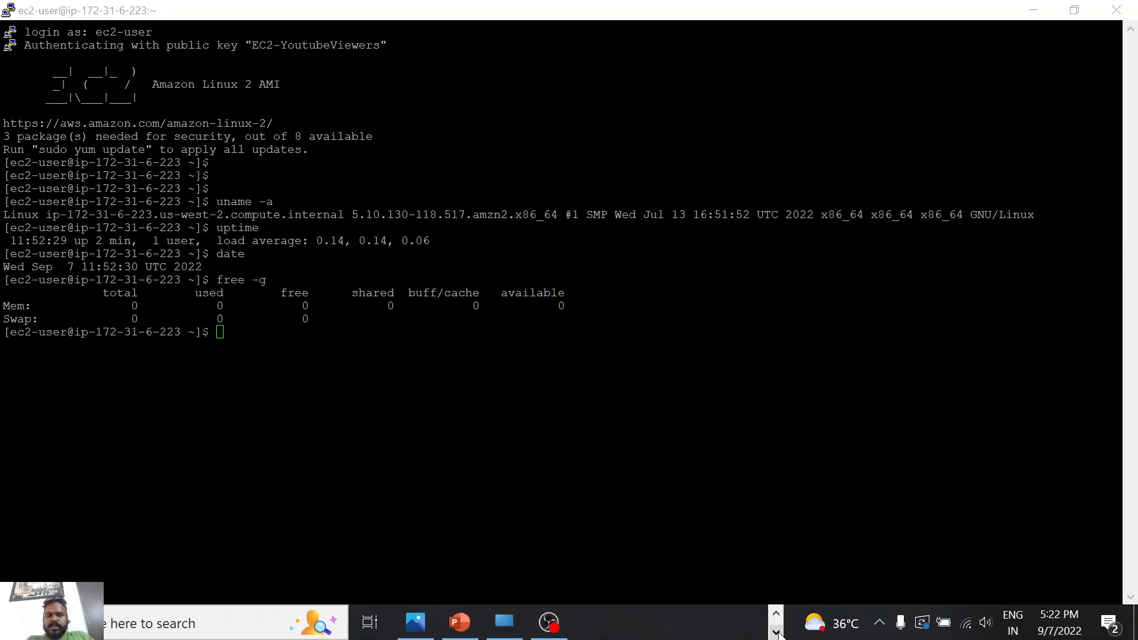